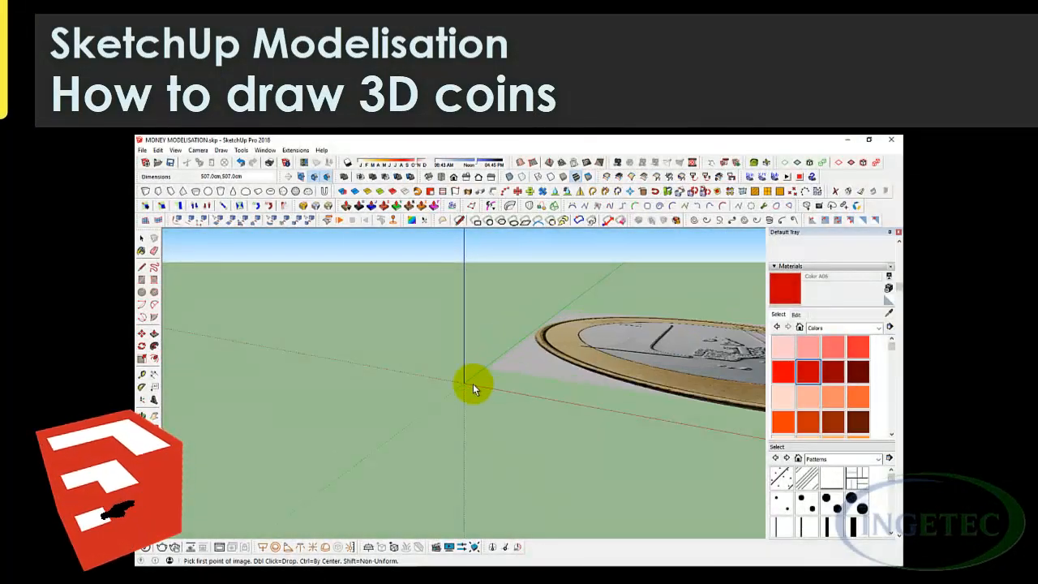
{"action": "middle_click_drag", "start_coordinate": [472, 384], "coordinate": [471, 445]}
{"action": "left_click", "coordinate": [464, 378]}
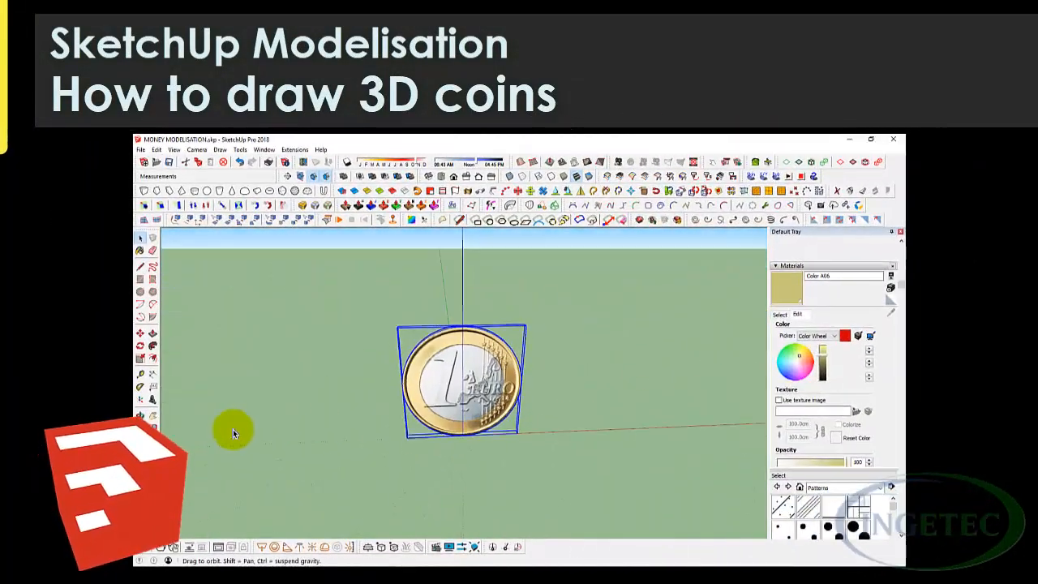
{"action": "middle_click_drag", "start_coordinate": [233, 432], "coordinate": [367, 392]}
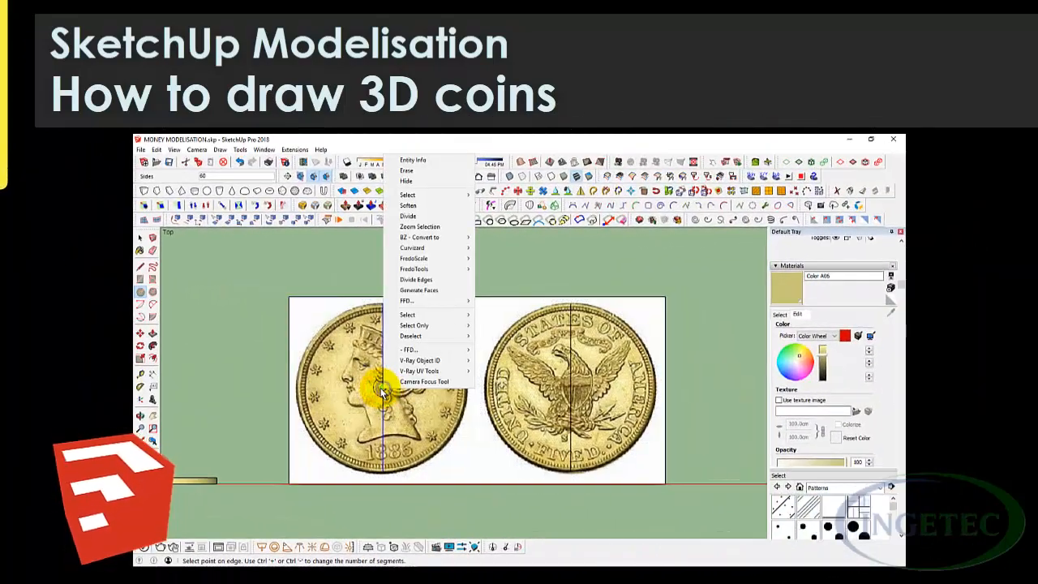
{"action": "left_click", "coordinate": [387, 383]}
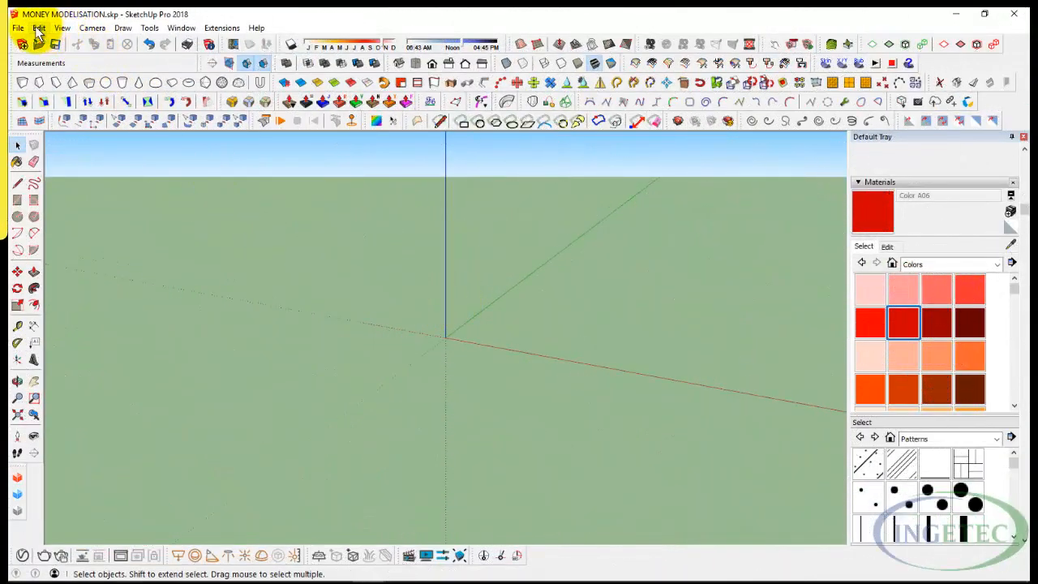
Step: Import the picture of the 1-euro coin's numbered side as an image, placed at the origin with a height of 100 cm
{"action": "left_click", "coordinate": [18, 28]}
{"action": "left_click", "coordinate": [76, 210]}
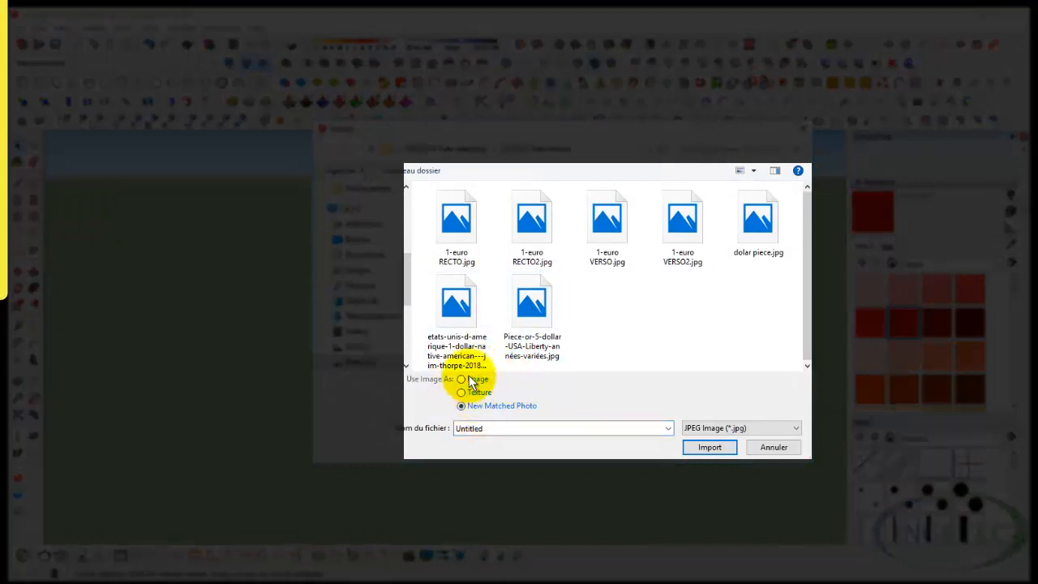
{"action": "left_click", "coordinate": [462, 379]}
{"action": "double_click", "coordinate": [456, 293]}
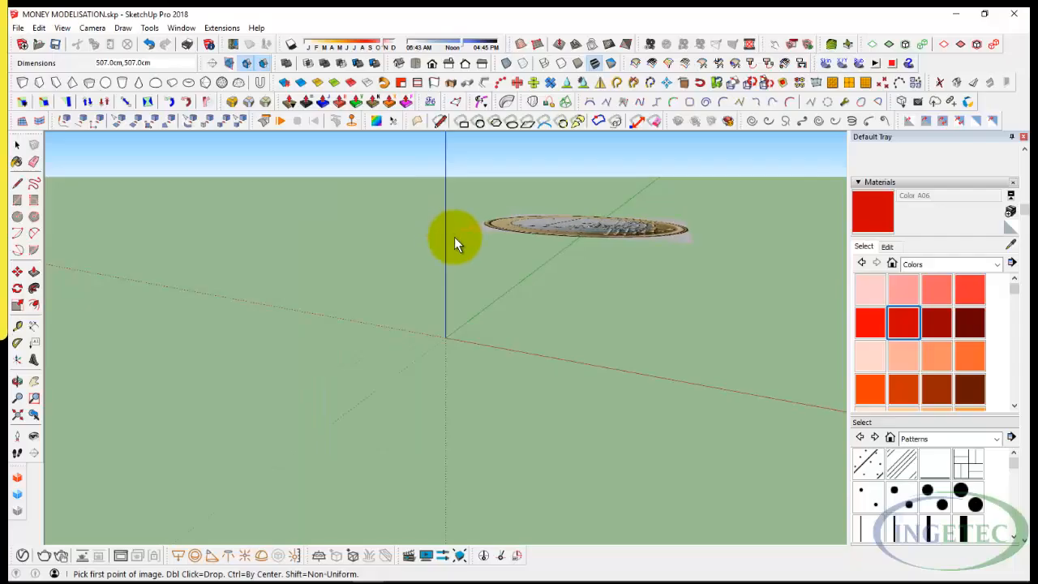
{"action": "middle_click_drag", "start_coordinate": [454, 240], "coordinate": [440, 336]}
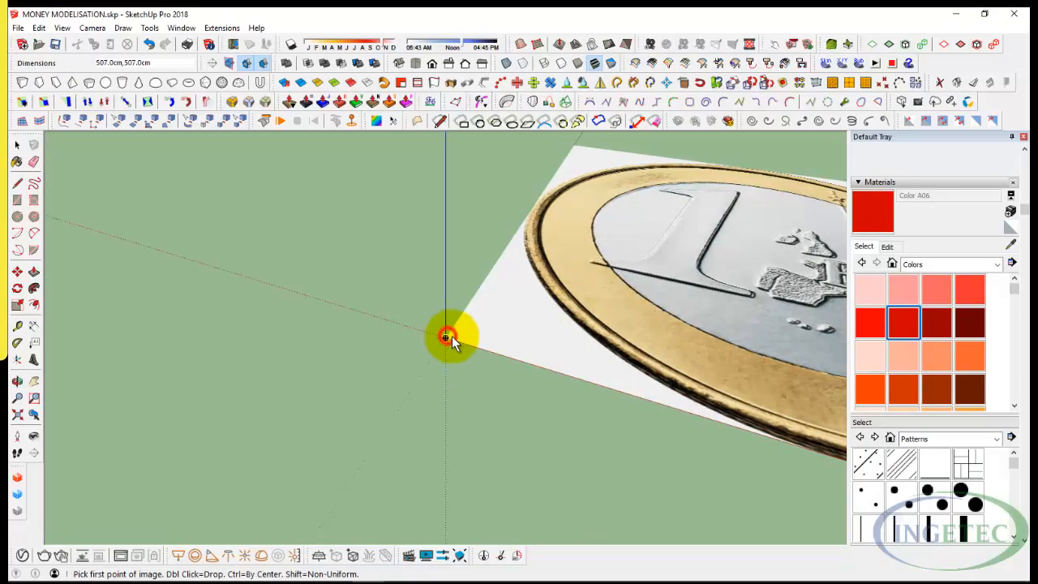
{"action": "left_click", "coordinate": [451, 336]}
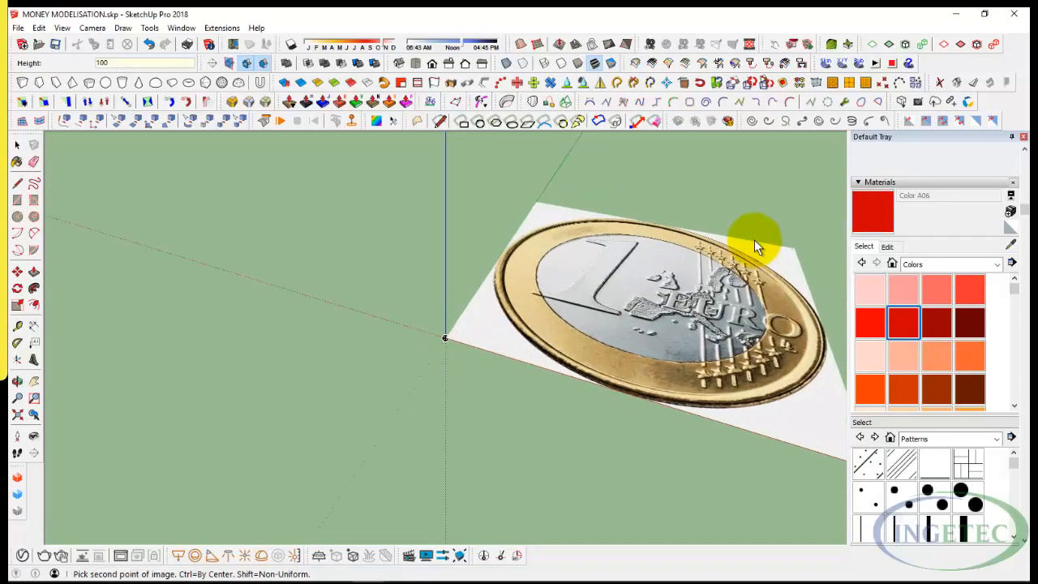
{"action": "left_click", "coordinate": [747, 234]}
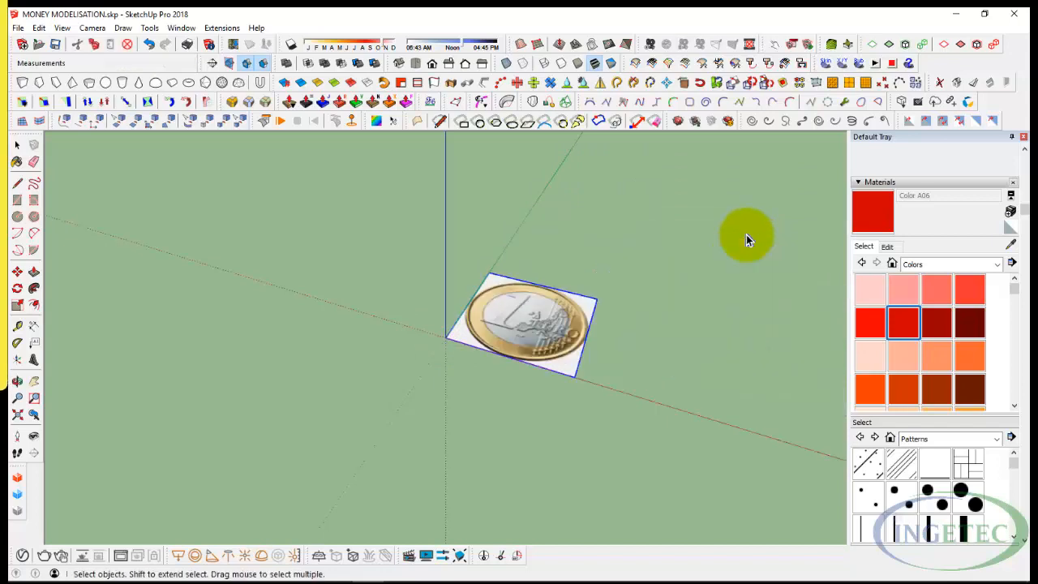
Step: Import 1-euro VERSO2.jpg as an image, placed from the origin to the opposite corner of the first coin picture
{"action": "left_click", "coordinate": [20, 417]}
{"action": "scroll", "coordinate": [491, 312], "scroll_direction": "down", "scroll_amount": 3}
{"action": "middle_click_drag", "start_coordinate": [484, 327], "coordinate": [600, 405]}
{"action": "left_click", "coordinate": [17, 27]}
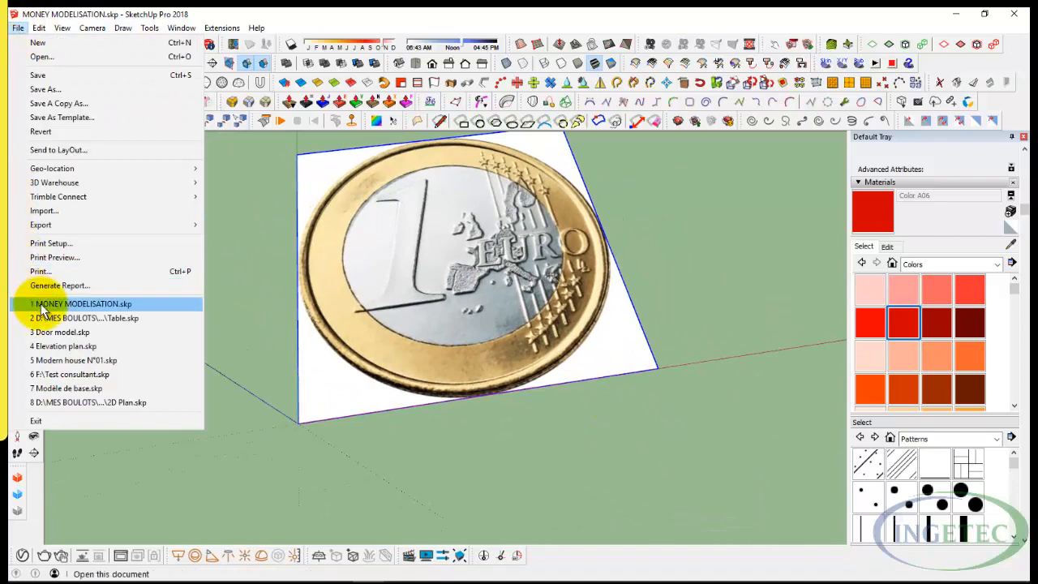
{"action": "left_click", "coordinate": [44, 211]}
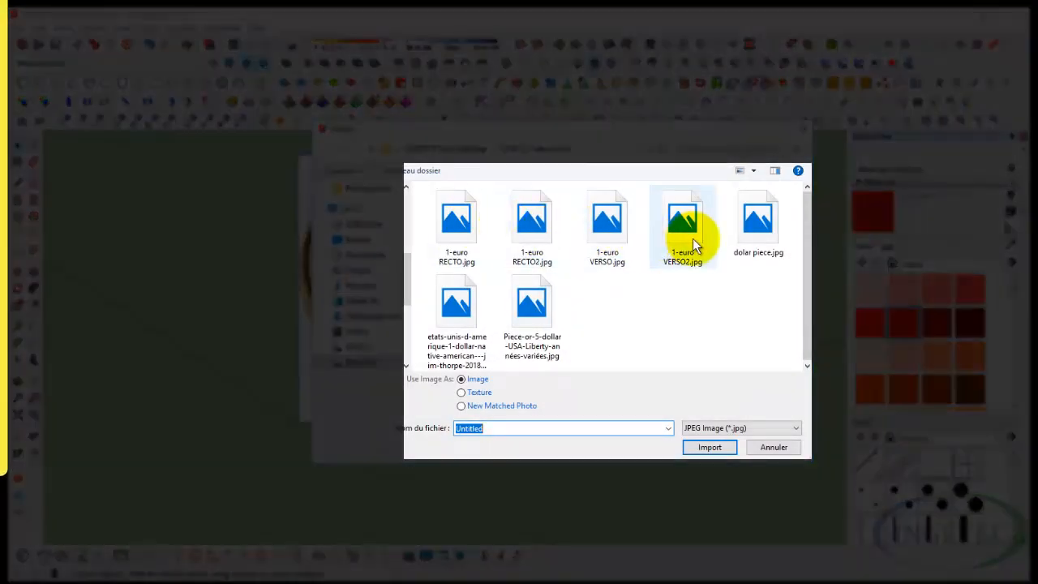
{"action": "double_click", "coordinate": [693, 240]}
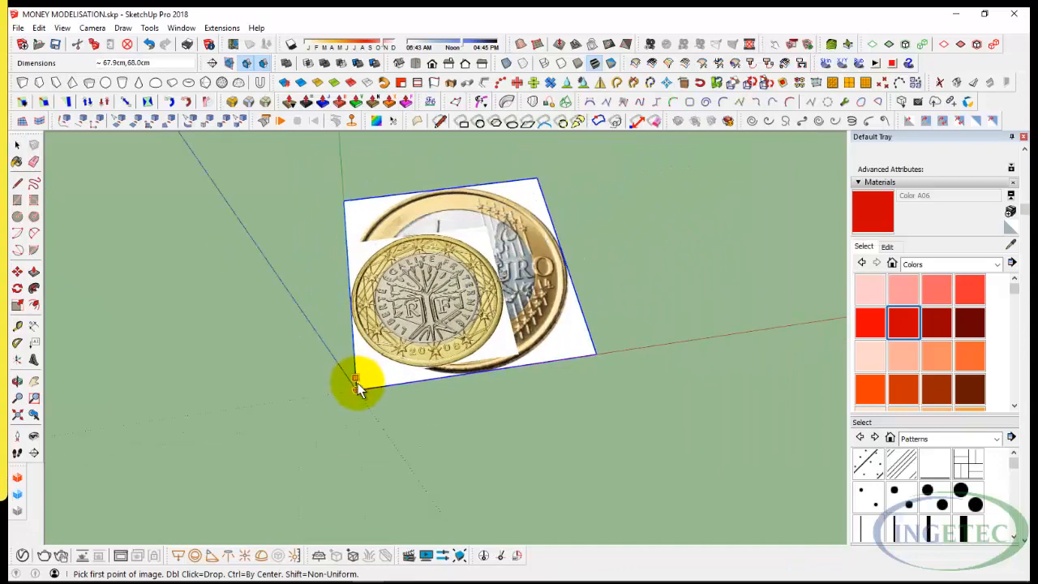
{"action": "left_click", "coordinate": [357, 387]}
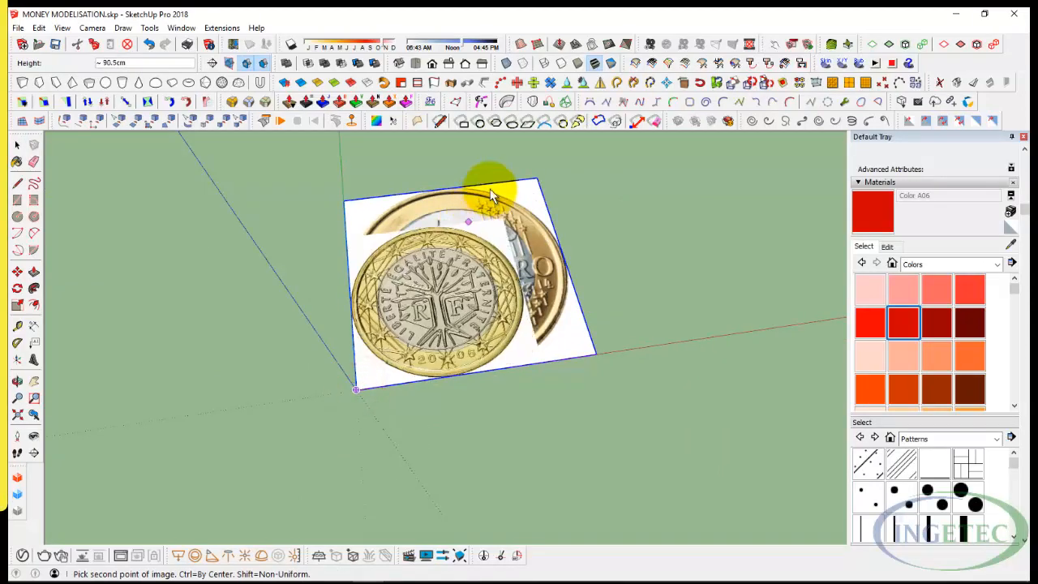
{"action": "left_click", "coordinate": [535, 180]}
Step: Move the second coin picture along the red axis so it sits beside the first with a small gap
{"action": "key", "text": "m"}
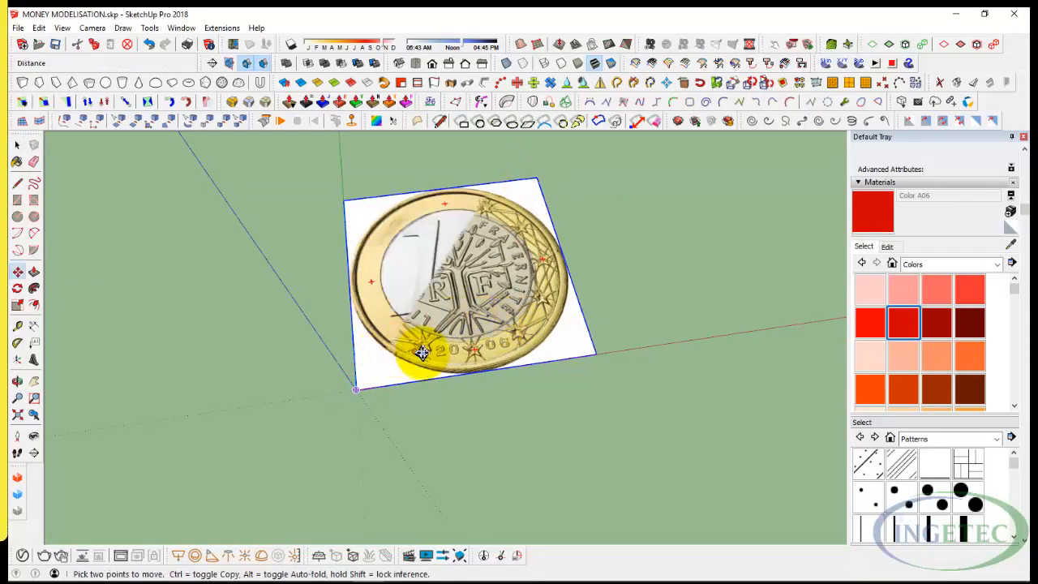
{"action": "left_click", "coordinate": [408, 352]}
{"action": "left_click", "coordinate": [689, 312]}
{"action": "key", "text": "space"}
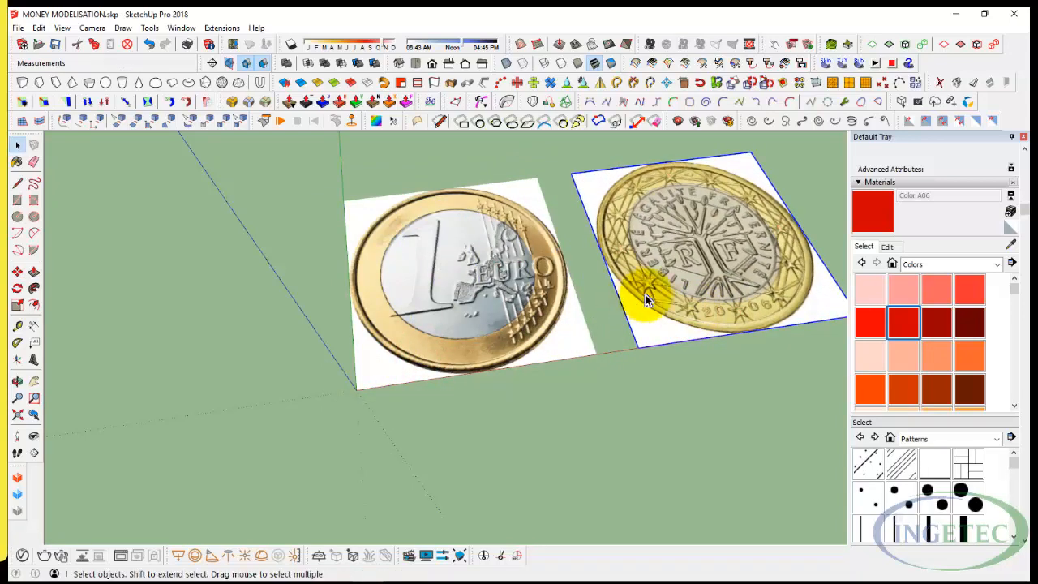
Step: Explode both imported coin pictures into editable faces
{"action": "right_click", "coordinate": [655, 268]}
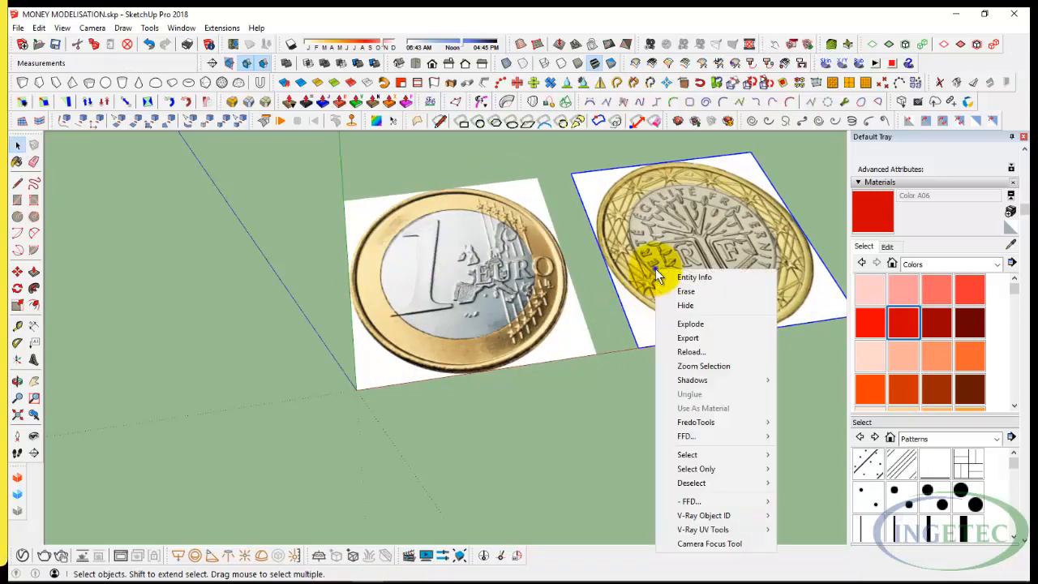
{"action": "left_click", "coordinate": [716, 327]}
{"action": "right_click", "coordinate": [464, 274]}
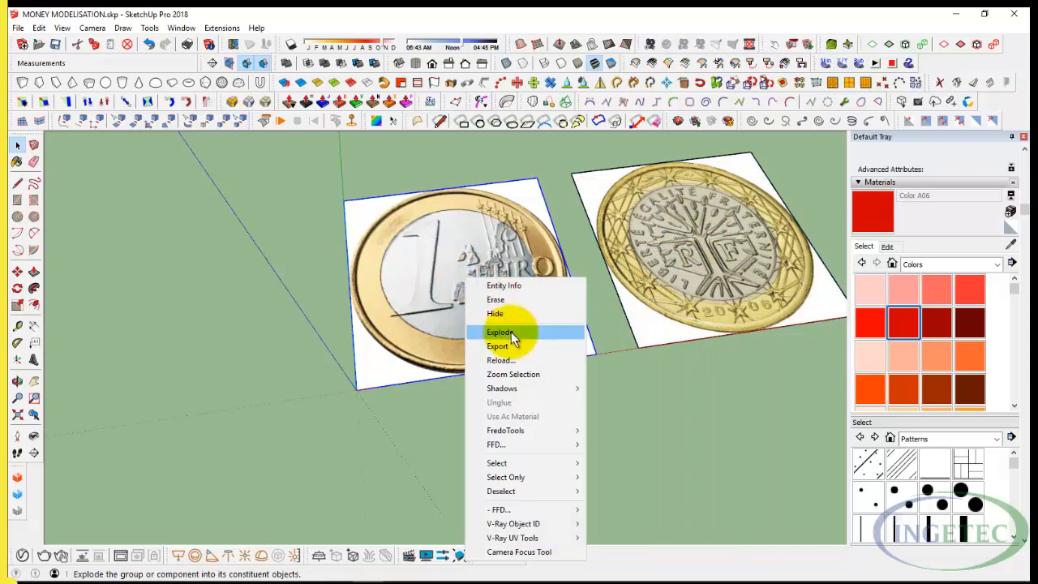
{"action": "left_click", "coordinate": [511, 332]}
Step: Draw a line along the red axis across the middle of each coin square, between the midpoints of its sides
{"action": "key", "text": "l"}
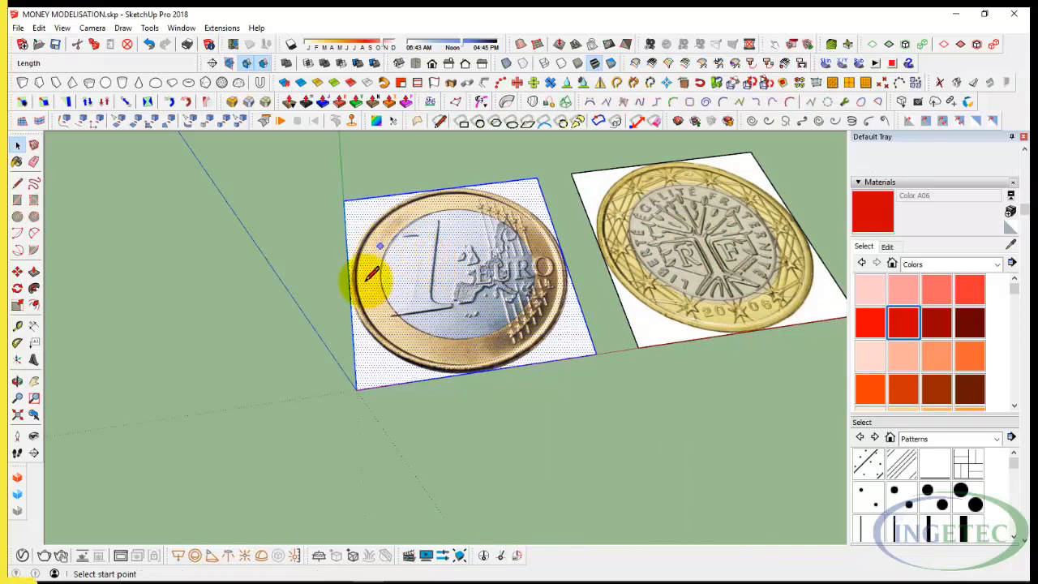
{"action": "left_click", "coordinate": [563, 259]}
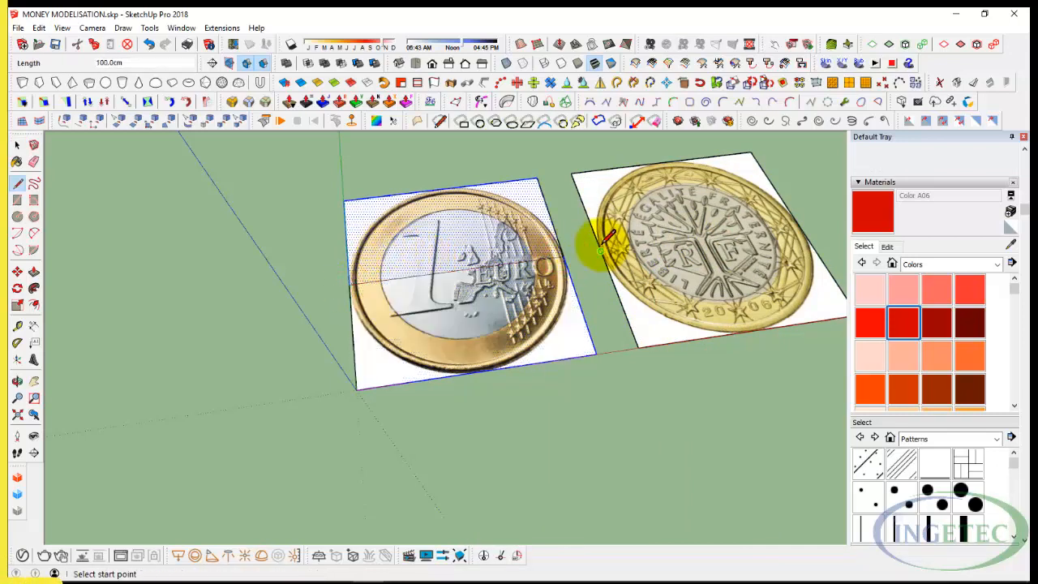
{"action": "left_click", "coordinate": [801, 224]}
{"action": "key", "text": "space"}
Step: Draw a 60-sided circle of 50 cm radius around each coin, centred on the midpoint of its dividing line
{"action": "middle_click_drag", "start_coordinate": [416, 232], "coordinate": [443, 284]}
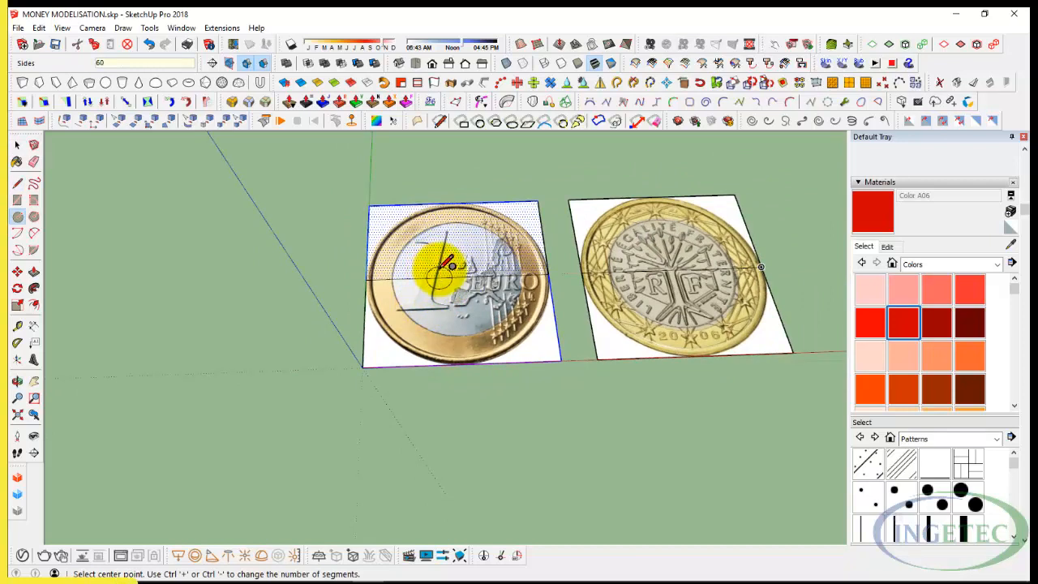
{"action": "left_click", "coordinate": [458, 276]}
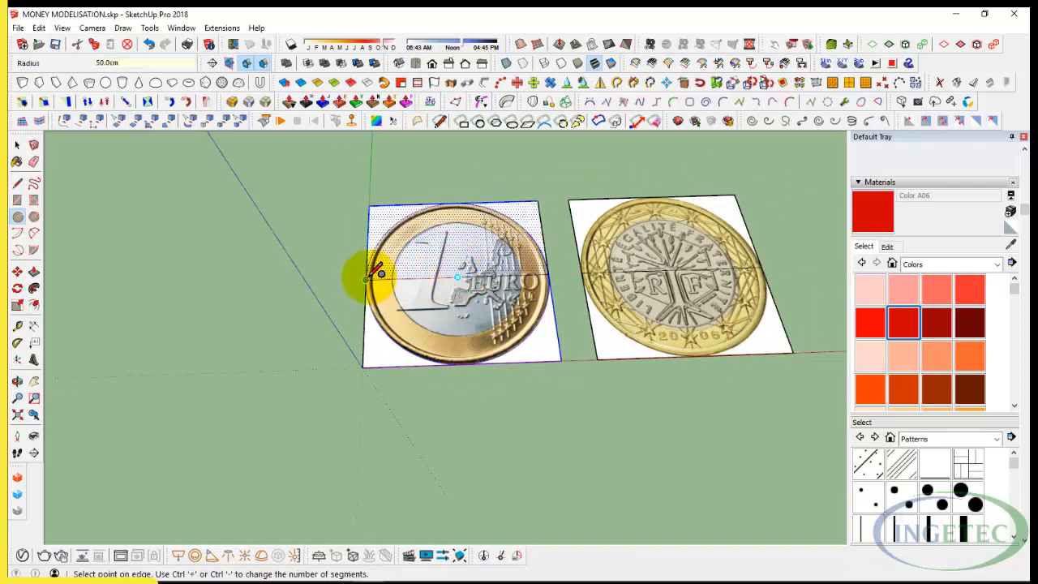
{"action": "left_click", "coordinate": [368, 278]}
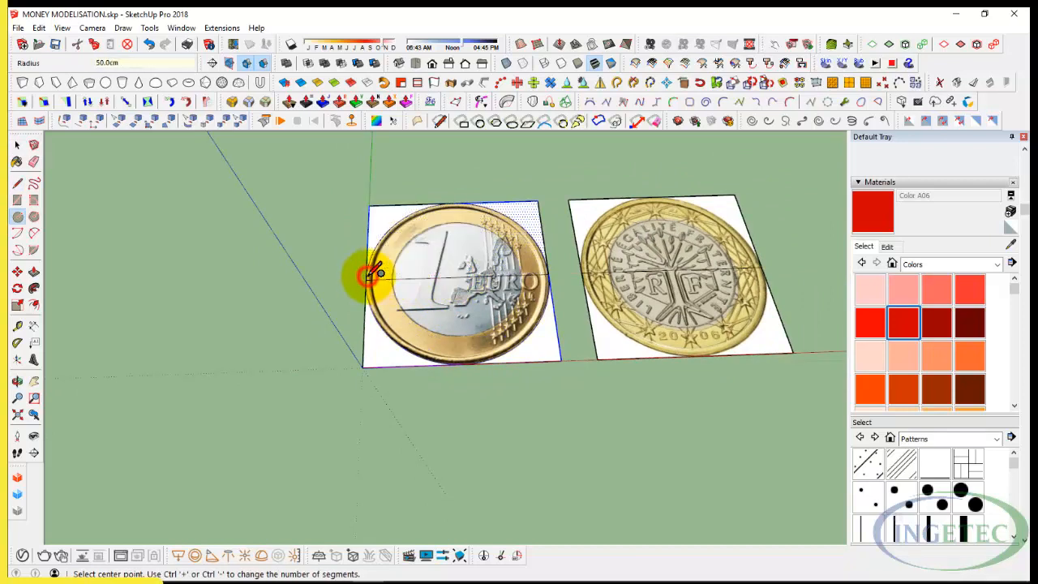
{"action": "left_click", "coordinate": [673, 270]}
{"action": "key", "text": "space"}
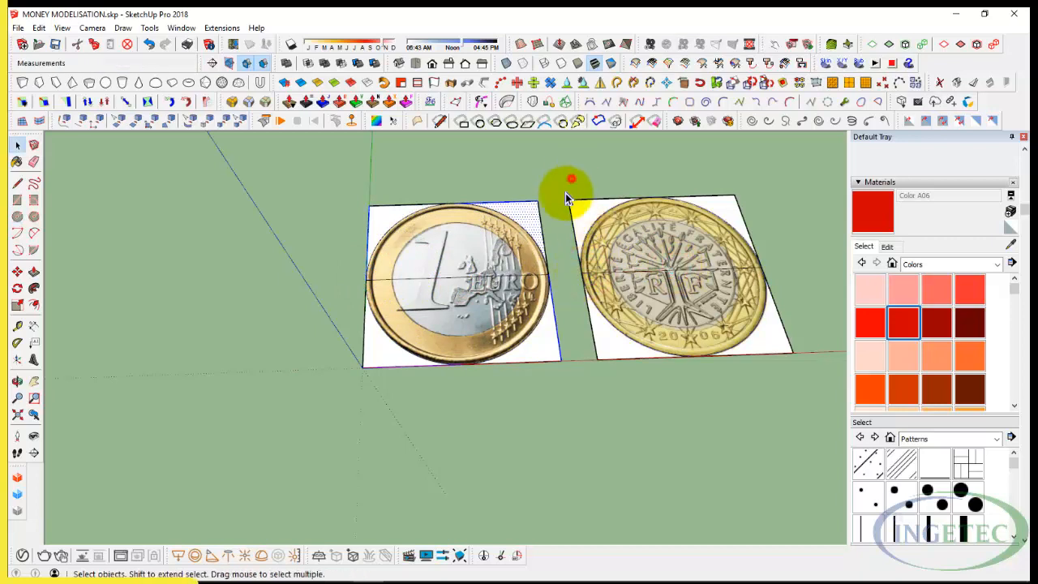
Step: Delete the white corner areas and square outlines surrounding the two coin circles
{"action": "left_click_drag", "start_coordinate": [571, 180], "coordinate": [537, 217]}
{"action": "key", "text": "Delete"}
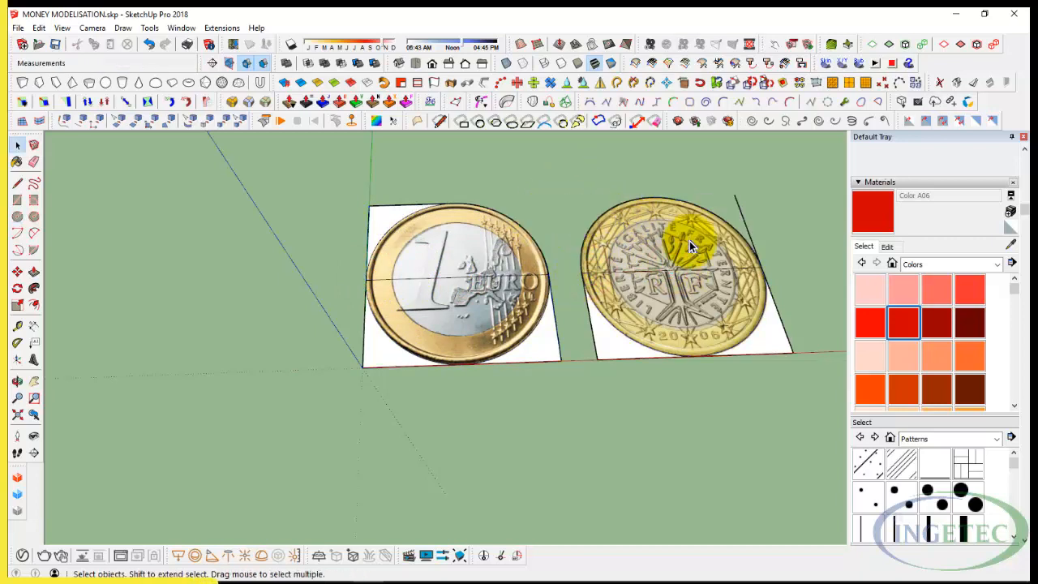
{"action": "left_click_drag", "start_coordinate": [558, 347], "coordinate": [550, 344]}
{"action": "key", "text": "Delete"}
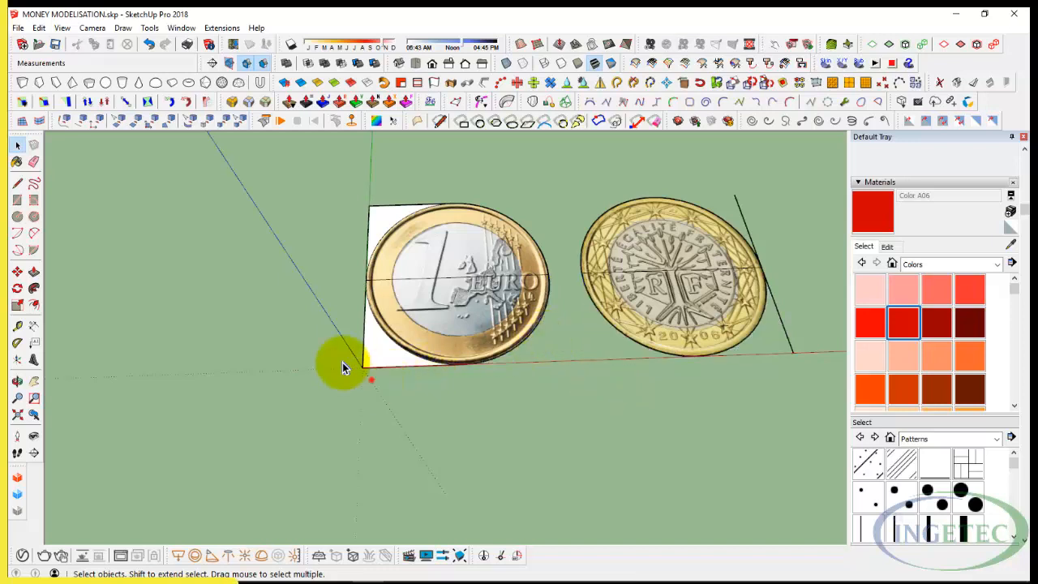
{"action": "left_click_drag", "start_coordinate": [372, 193], "coordinate": [349, 220]}
{"action": "key", "text": "Delete"}
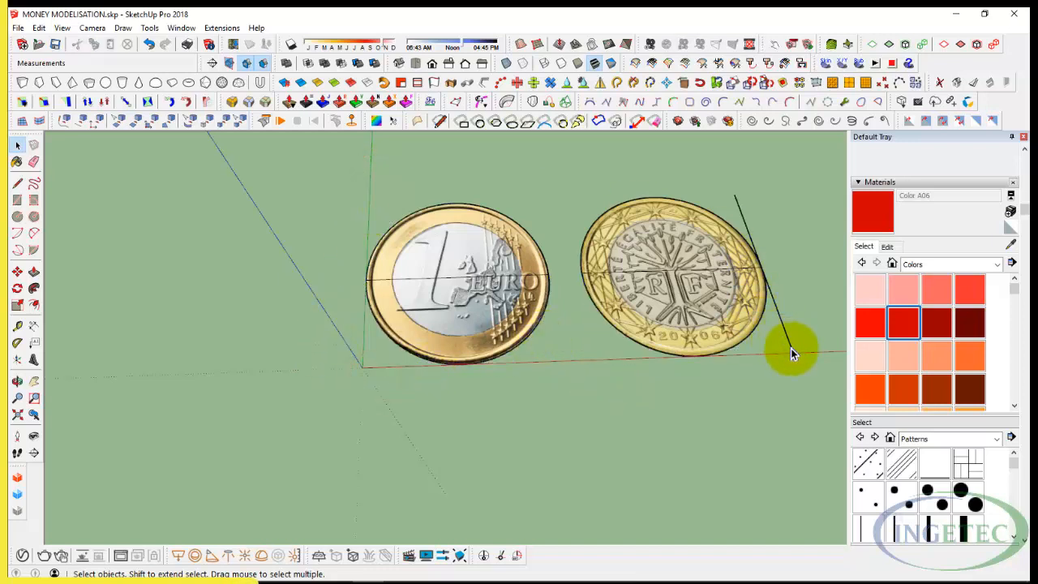
Step: Delete the leftover straight edge and the dividing lines crossing both coin faces
{"action": "left_click", "coordinate": [708, 268]}
{"action": "left_click", "coordinate": [485, 276]}
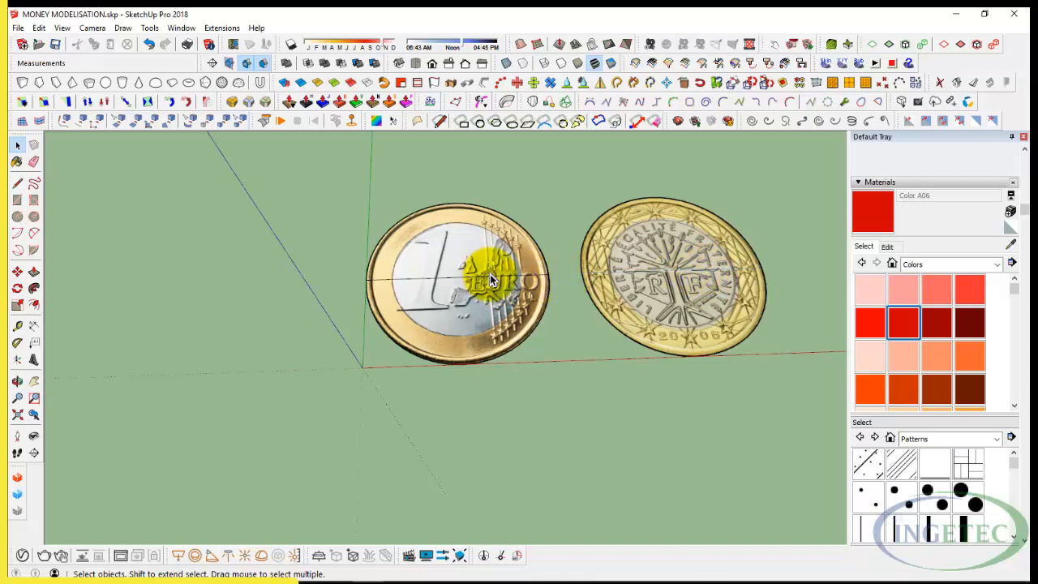
{"action": "left_click", "coordinate": [490, 276]}
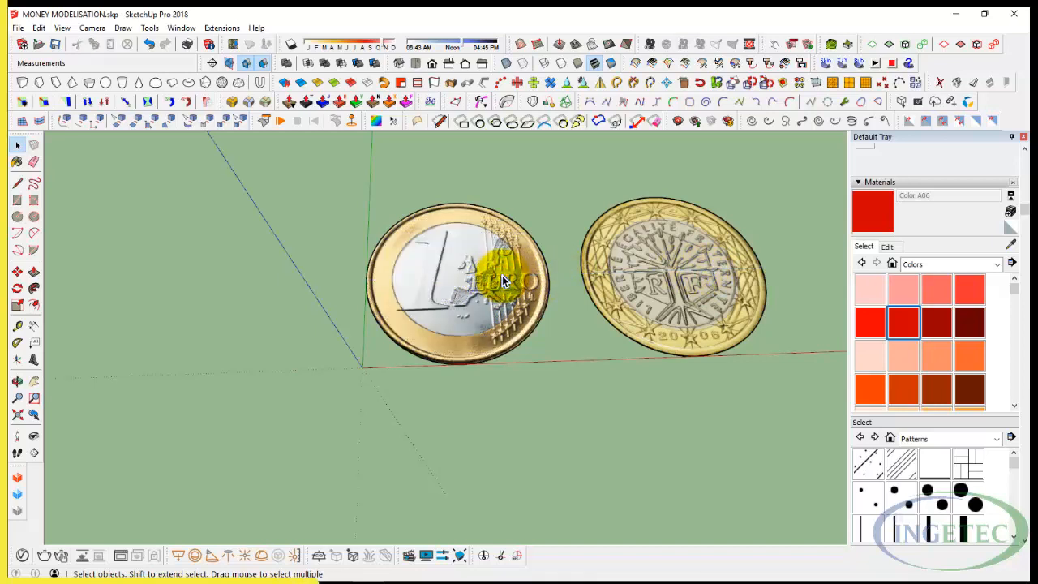
Step: Extrude the numbered coin face upward by 5 cm with Push/Pull
{"action": "key", "text": "p"}
{"action": "mouse_move", "coordinate": [502, 280]}
{"action": "middle_mouse_down"}
{"action": "mouse_move", "coordinate": [493, 220]}
{"action": "mouse_move", "coordinate": [504, 297]}
{"action": "middle_mouse_up"}
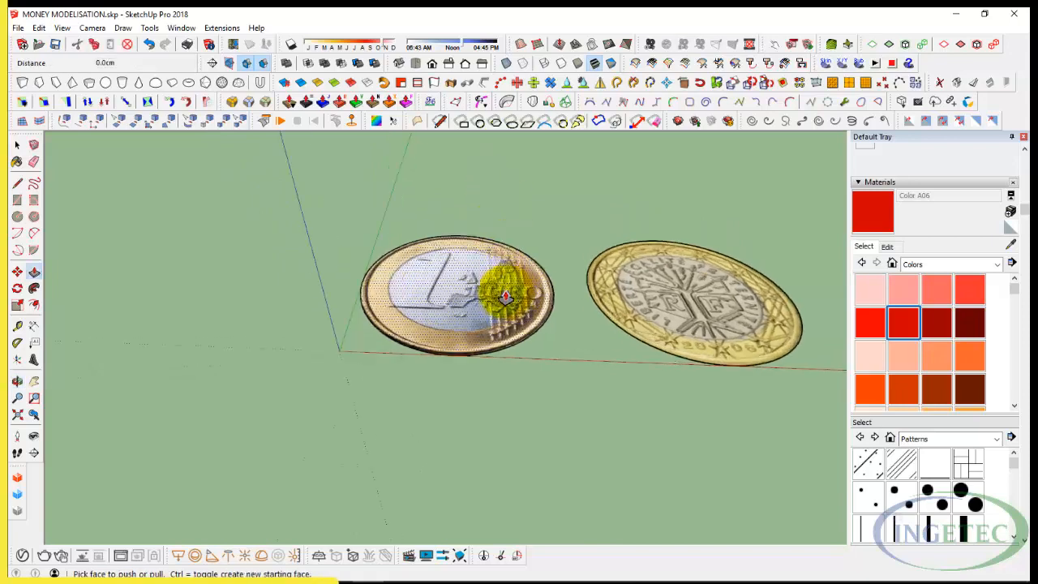
{"action": "scroll", "coordinate": [504, 297], "scroll_direction": "up", "scroll_amount": 2}
{"action": "left_click", "coordinate": [498, 289]}
{"action": "type", "text": "5"}
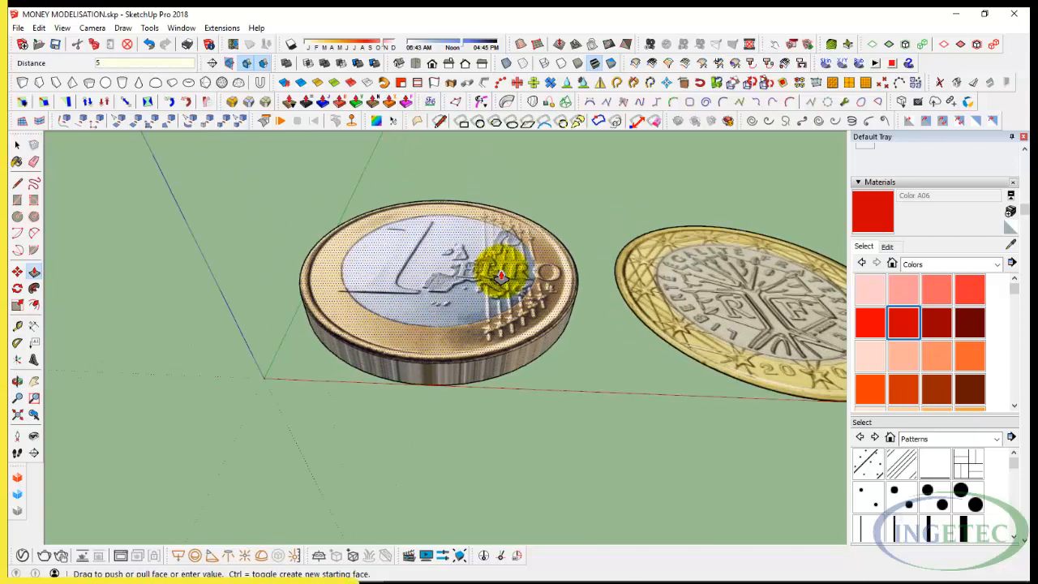
{"action": "key", "text": "Return"}
{"action": "key", "text": "space"}
Step: Select all connected geometry of the extruded coin and make it a group
{"action": "middle_click_drag", "start_coordinate": [498, 297], "coordinate": [466, 320]}
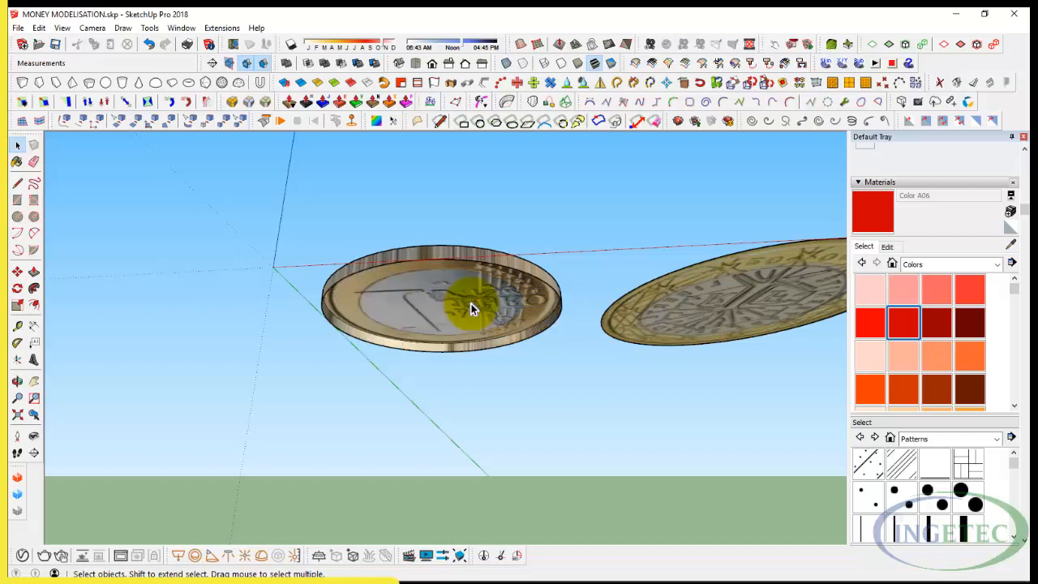
{"action": "triple_click", "coordinate": [470, 303]}
{"action": "right_click", "coordinate": [471, 303]}
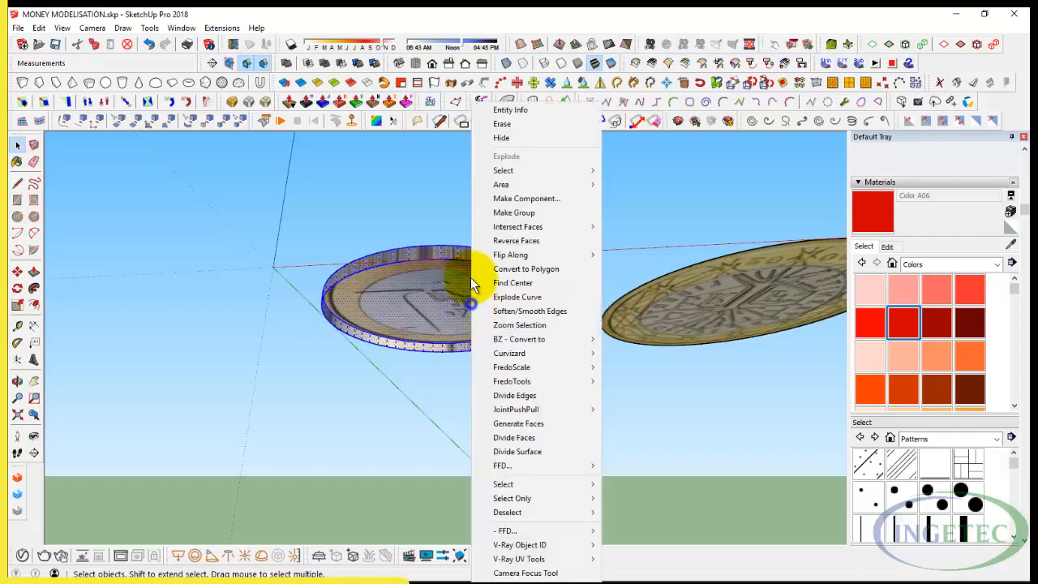
{"action": "left_click", "coordinate": [519, 214]}
Step: Open the coin group, paint its side surface with the red Color A06 material, and leave the group
{"action": "double_click", "coordinate": [459, 296]}
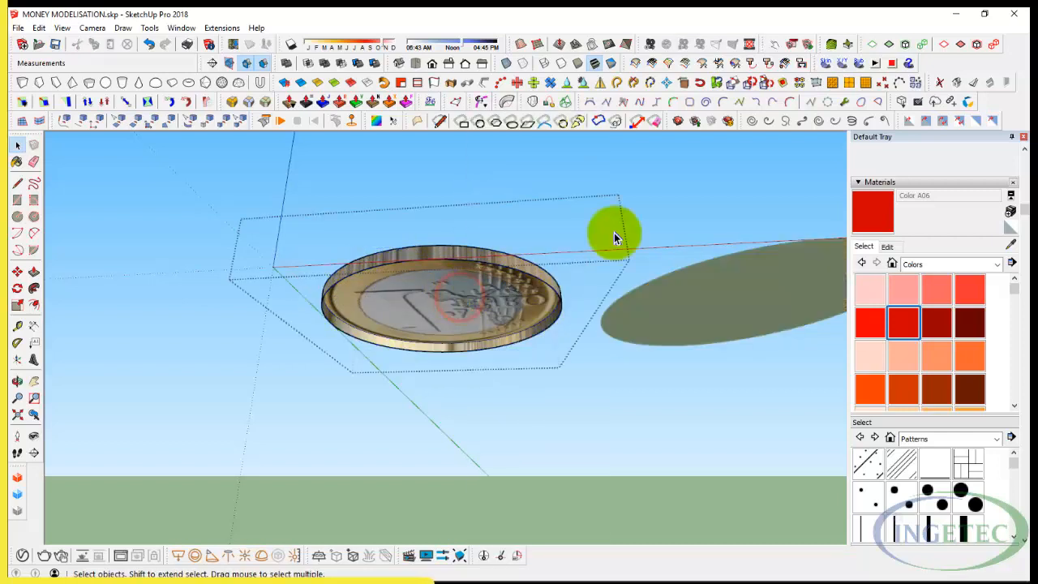
{"action": "left_click", "coordinate": [868, 217]}
{"action": "left_click", "coordinate": [486, 256]}
{"action": "mouse_move", "coordinate": [482, 259]}
{"action": "middle_mouse_down"}
{"action": "mouse_move", "coordinate": [470, 266]}
{"action": "mouse_move", "coordinate": [468, 463]}
{"action": "middle_mouse_up"}
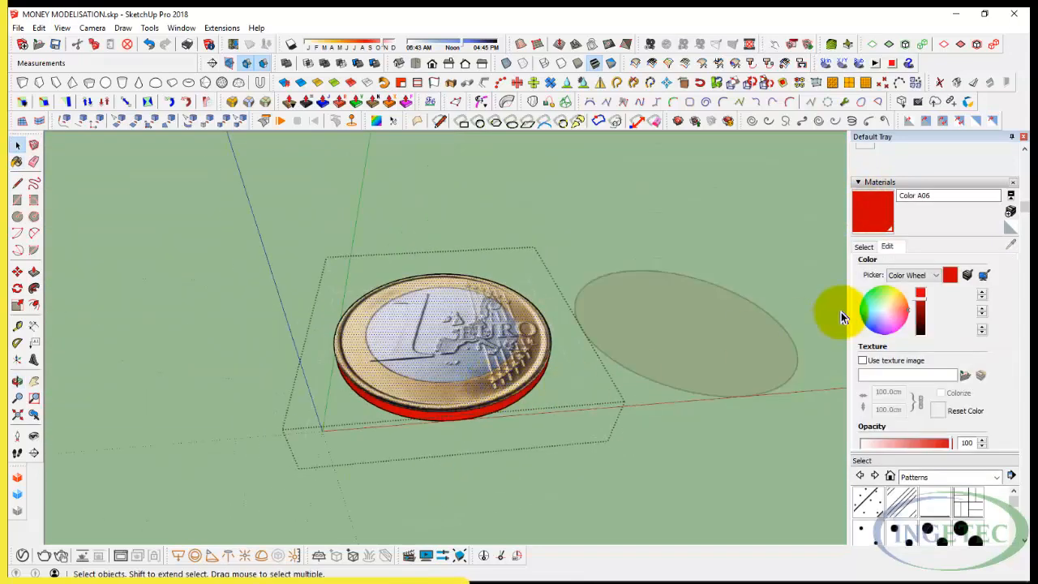
{"action": "left_click", "coordinate": [809, 303]}
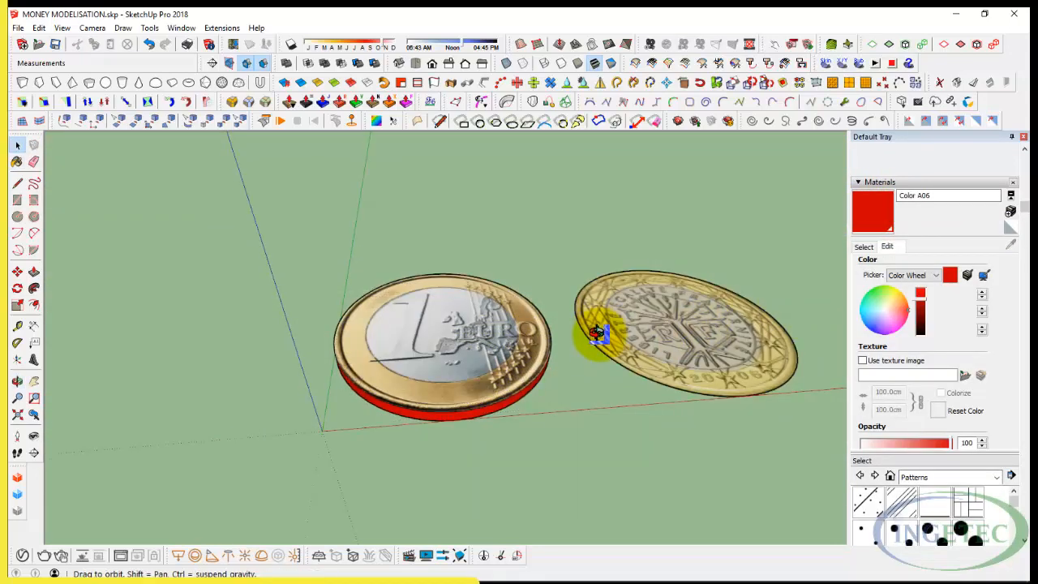
{"action": "middle_click_drag", "start_coordinate": [598, 332], "coordinate": [556, 301]}
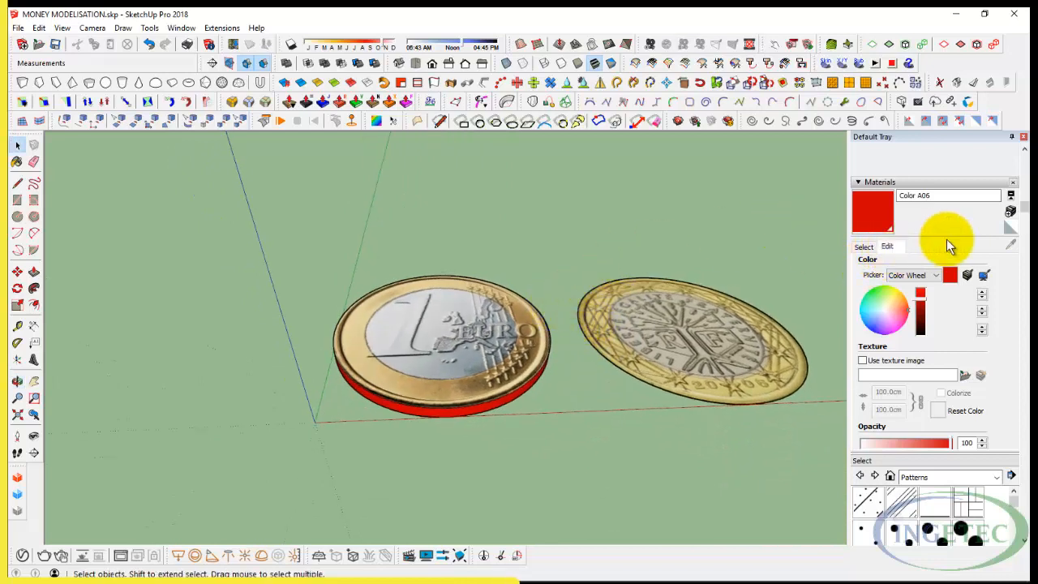
Step: Match the Color A06 material to the gold colour sampled from the rim of the coin-back picture
{"action": "left_click", "coordinate": [984, 275]}
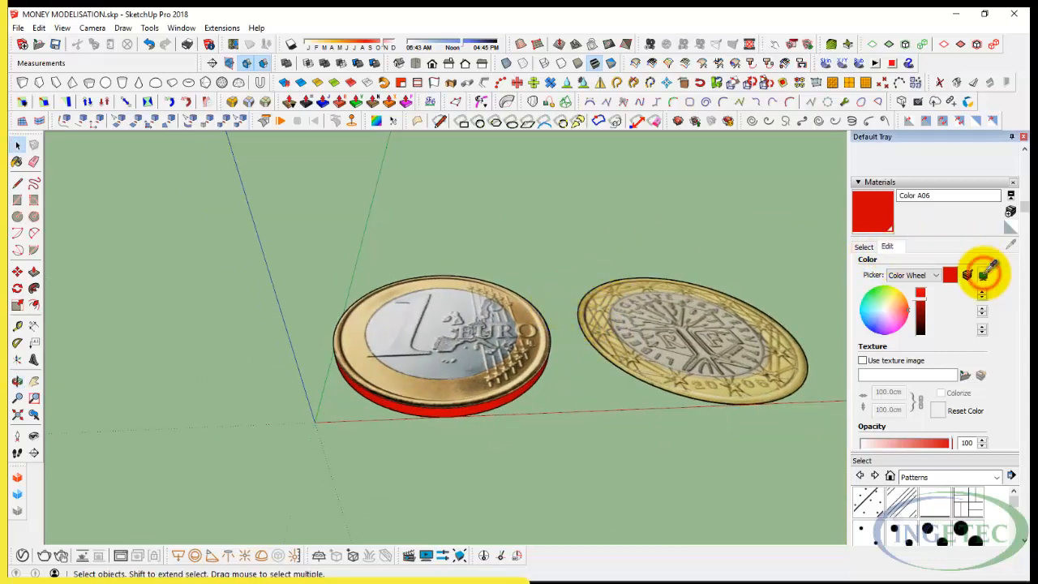
{"action": "left_click", "coordinate": [717, 393]}
Step: Group the tree-design coin face with its edge and flip the group so its picture is mirrored left to right
{"action": "middle_click_drag", "start_coordinate": [540, 366], "coordinate": [487, 359]}
{"action": "left_click", "coordinate": [495, 350]}
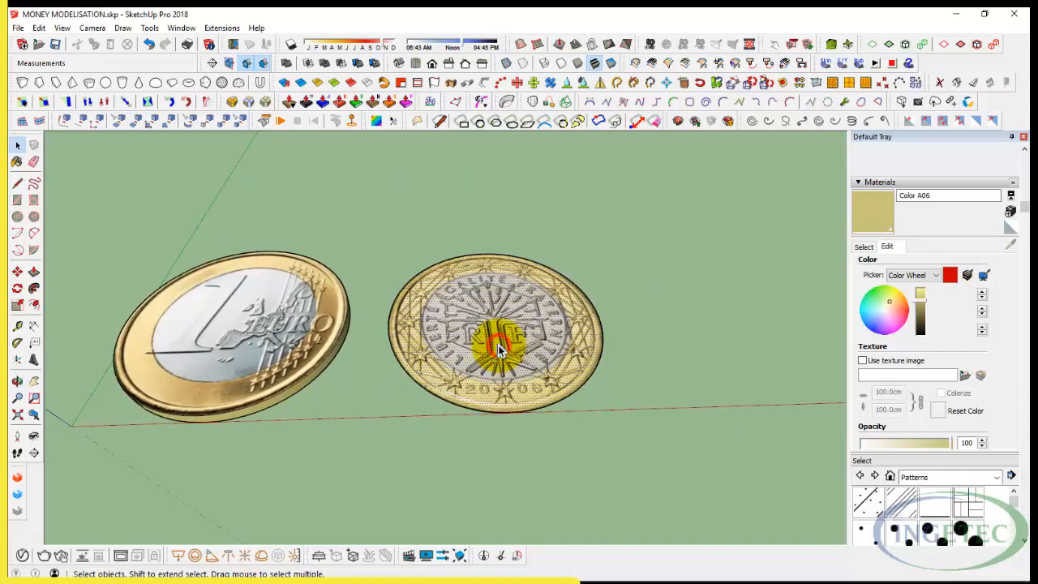
{"action": "double_click", "coordinate": [498, 344]}
{"action": "right_click", "coordinate": [499, 344]}
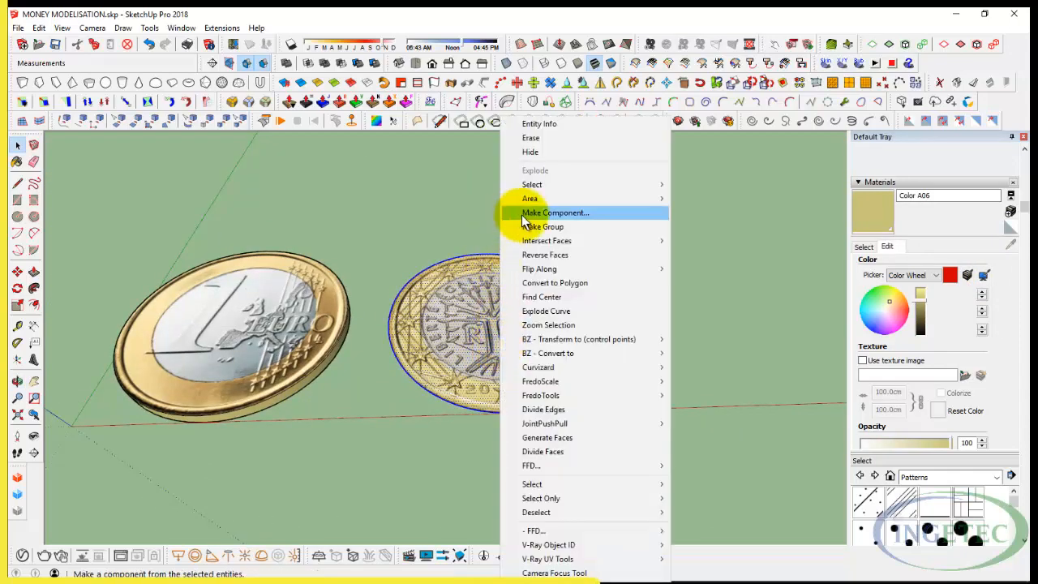
{"action": "left_click", "coordinate": [541, 227]}
{"action": "right_click", "coordinate": [479, 349]}
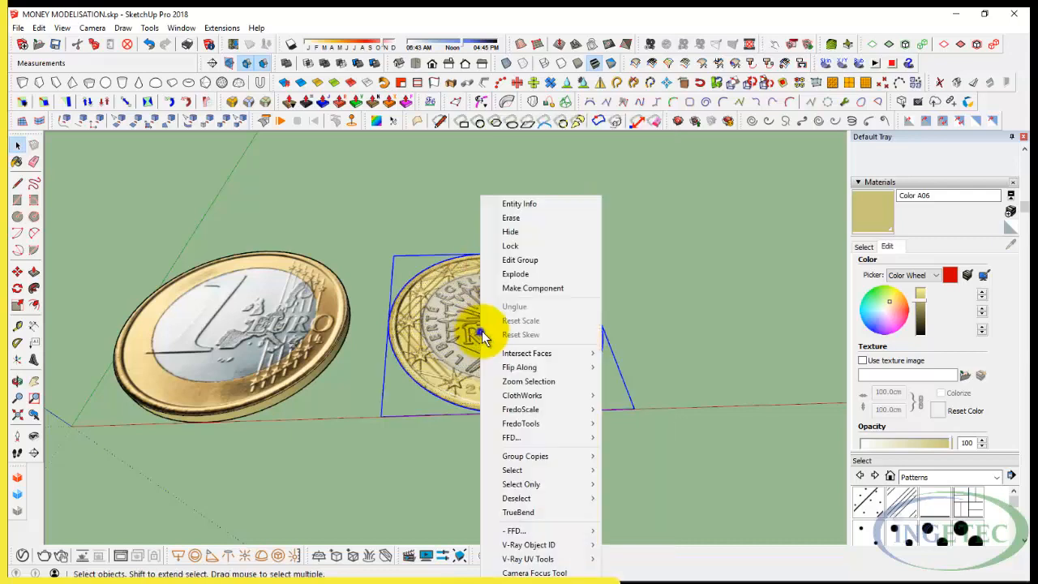
{"action": "mouse_move", "coordinate": [581, 373]}
{"action": "left_click", "coordinate": [621, 369]}
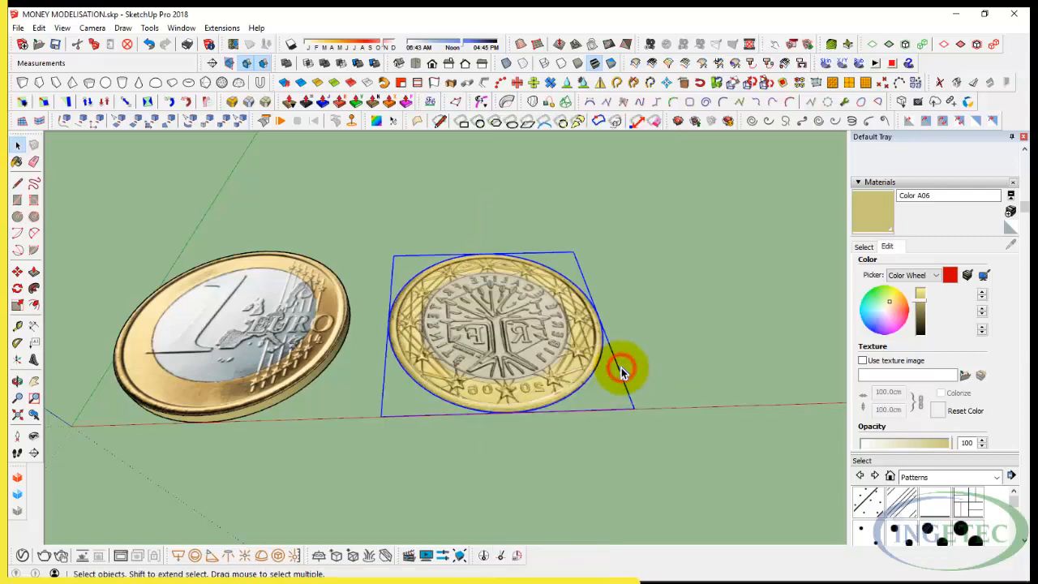
Step: Move the mirrored coin-back group by its rim point onto the matching rim point of the extruded coin
{"action": "middle_click_drag", "start_coordinate": [521, 357], "coordinate": [508, 371]}
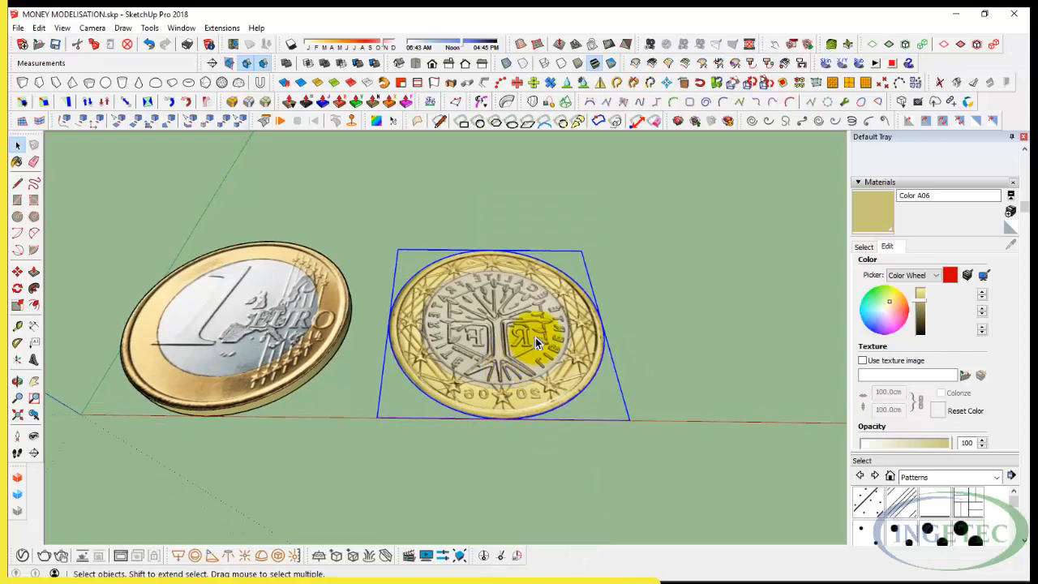
{"action": "key", "text": "m"}
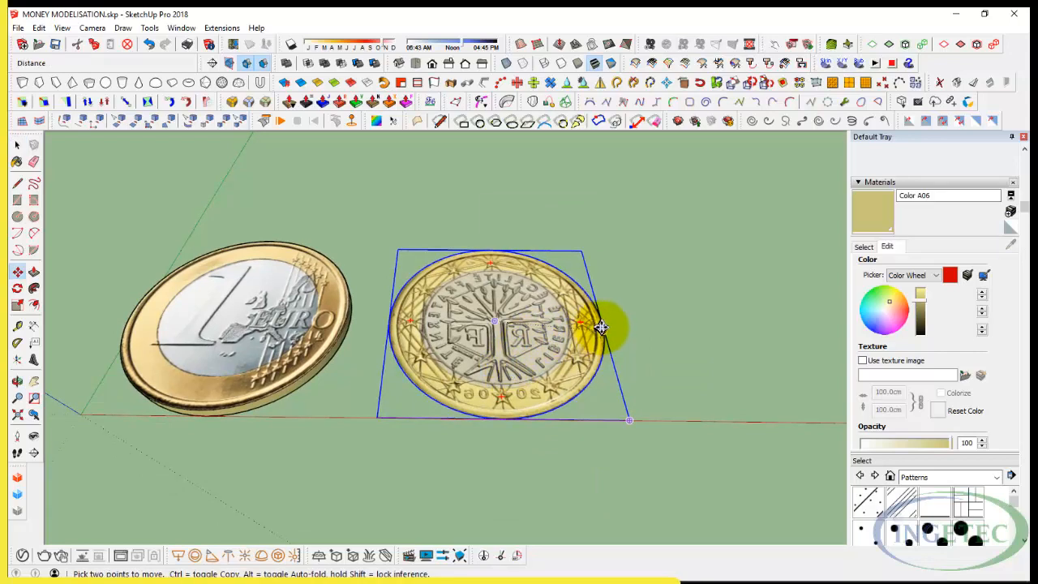
{"action": "left_click", "coordinate": [604, 327]}
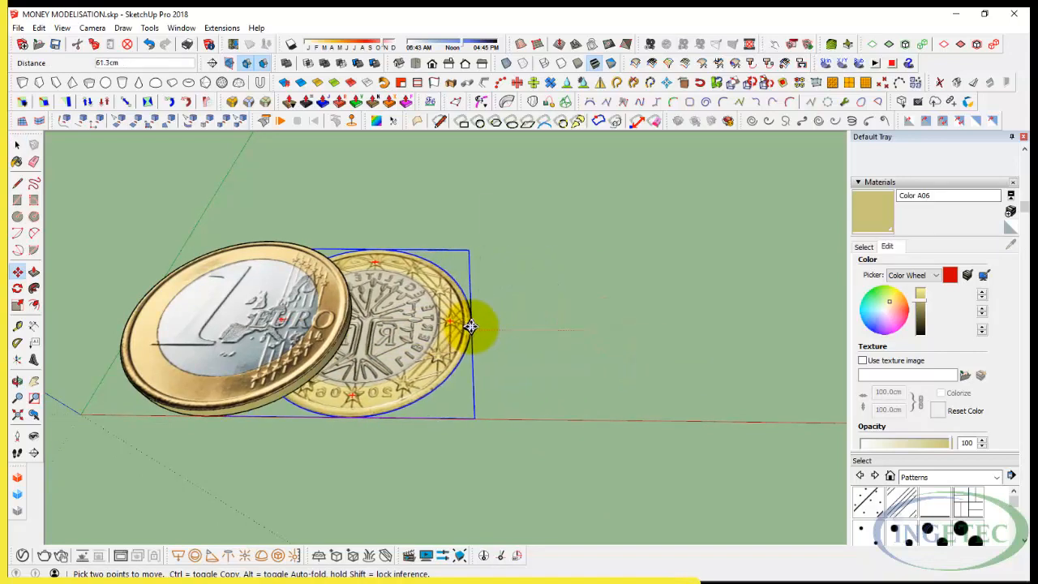
{"action": "left_click", "coordinate": [350, 329]}
{"action": "key", "text": "space"}
Step: Select the extruded coin together with the coin-back face and combine them into one group
{"action": "left_click_drag", "start_coordinate": [414, 473], "coordinate": [202, 301]}
{"action": "right_click", "coordinate": [214, 303]}
{"action": "left_click", "coordinate": [262, 324]}
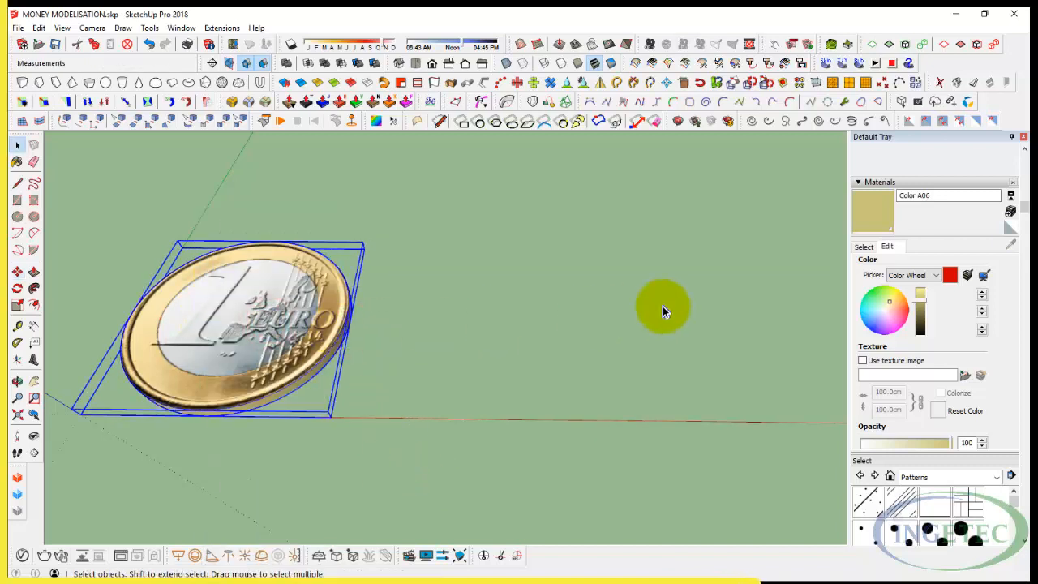
{"action": "scroll", "coordinate": [662, 306], "scroll_direction": "down", "scroll_amount": 1}
{"action": "scroll", "coordinate": [232, 357], "scroll_direction": "up", "scroll_amount": 4}
{"action": "left_click", "coordinate": [285, 468]}
Step: Rotate the whole coin group 90 degrees about its rim so the coin stands upright
{"action": "left_click", "coordinate": [451, 375]}
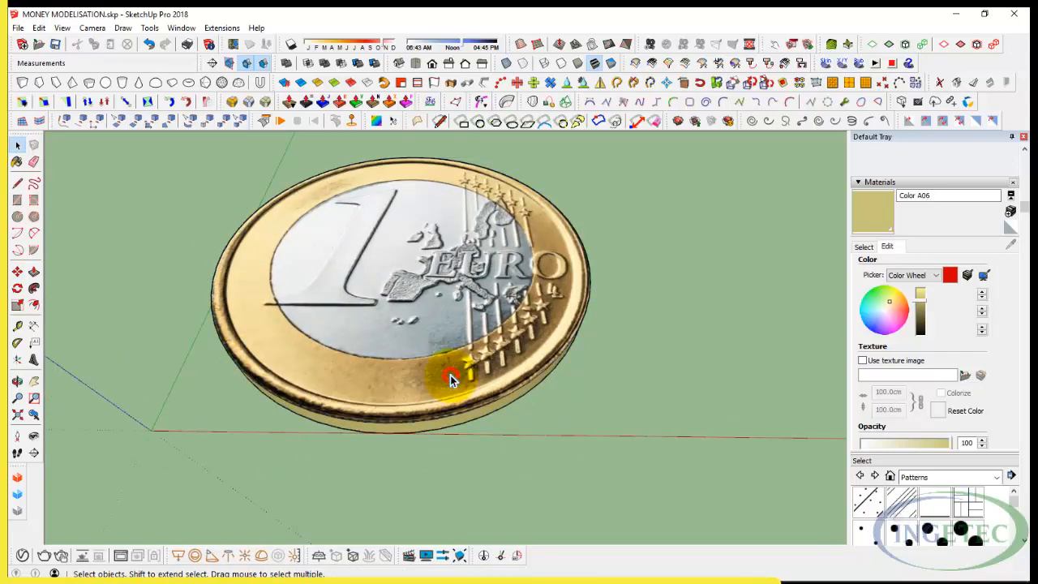
{"action": "middle_click_drag", "start_coordinate": [451, 381], "coordinate": [526, 505]}
{"action": "key", "text": "q"}
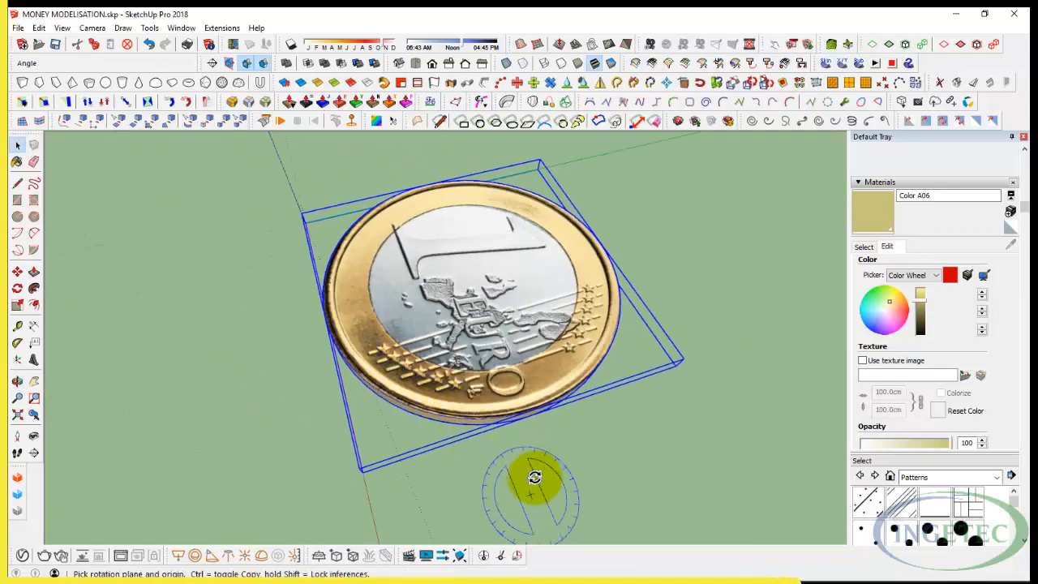
{"action": "left_click", "coordinate": [541, 403]}
{"action": "left_click", "coordinate": [736, 341]}
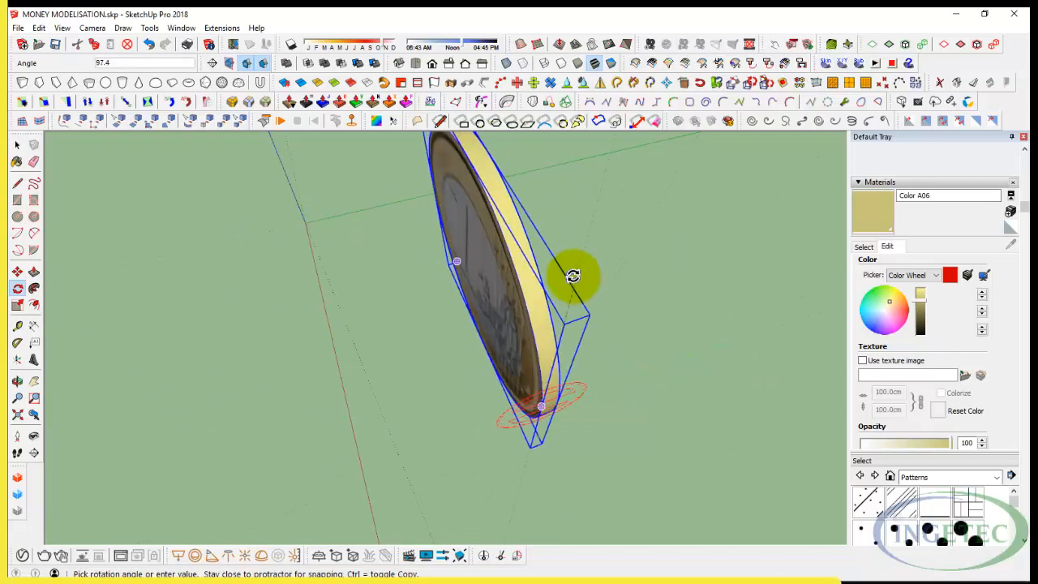
{"action": "type", "text": "90"}
{"action": "key", "text": "Return"}
{"action": "scroll", "coordinate": [459, 279], "scroll_direction": "down", "scroll_amount": 2}
{"action": "middle_click_drag", "start_coordinate": [473, 283], "coordinate": [629, 180]}
{"action": "key", "text": "space"}
Step: Move the standing coin by the lowest point of its rim onto the axes' origin
{"action": "left_click", "coordinate": [426, 365]}
{"action": "key", "text": "m"}
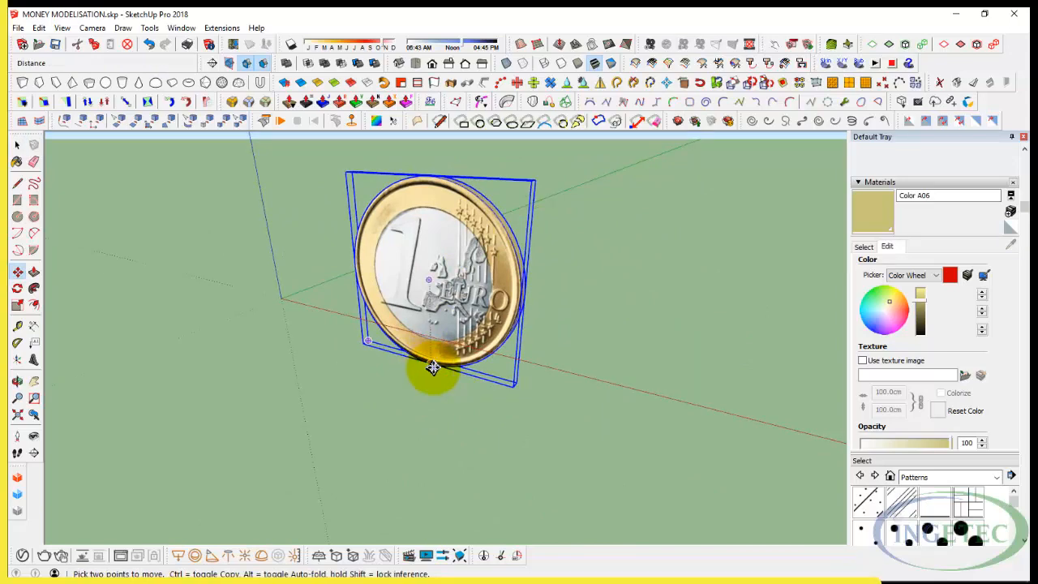
{"action": "left_click", "coordinate": [431, 362]}
{"action": "left_click", "coordinate": [278, 299]}
{"action": "key", "text": "space"}
{"action": "scroll", "coordinate": [543, 358], "scroll_direction": "down", "scroll_amount": 1}
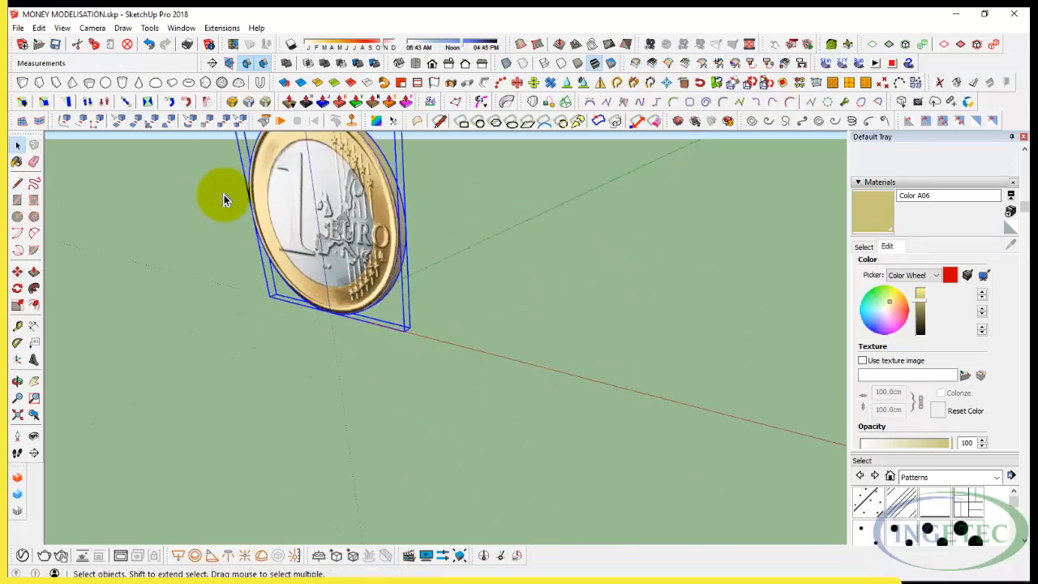
{"action": "middle_click_drag", "start_coordinate": [224, 195], "coordinate": [318, 400]}
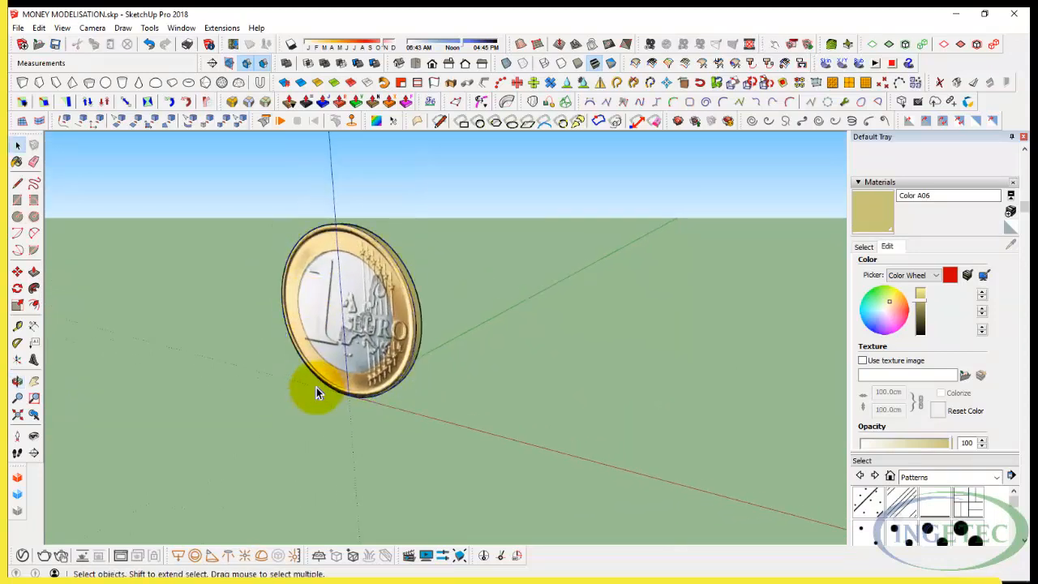
Step: Import Piece-or-5-dollar-USA-Liberty-années-variées.jpg as an image and place it flat on the red axis beside the euro coin
{"action": "left_click", "coordinate": [18, 27]}
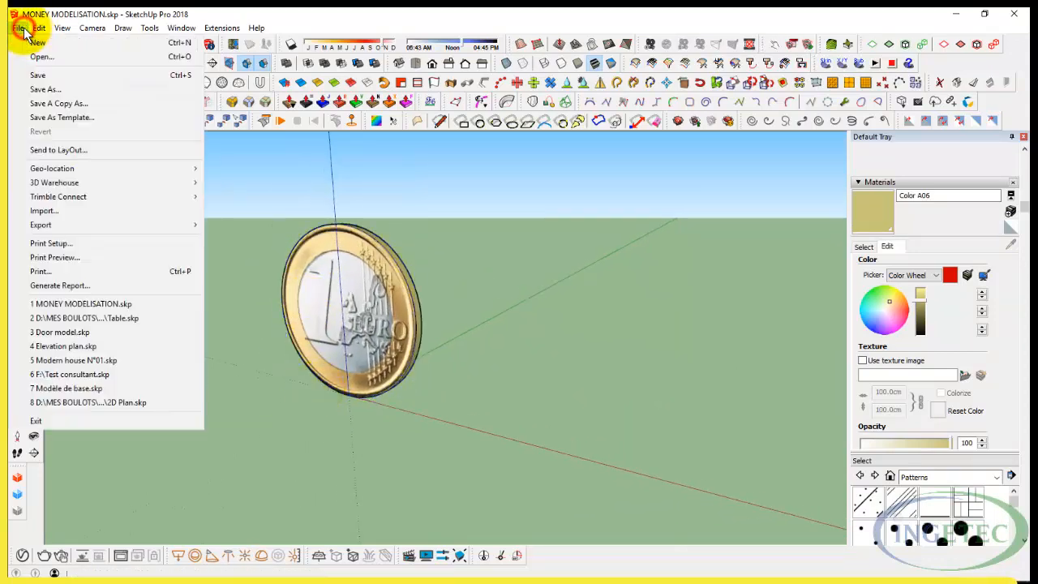
{"action": "left_click", "coordinate": [49, 211]}
{"action": "left_click", "coordinate": [543, 328]}
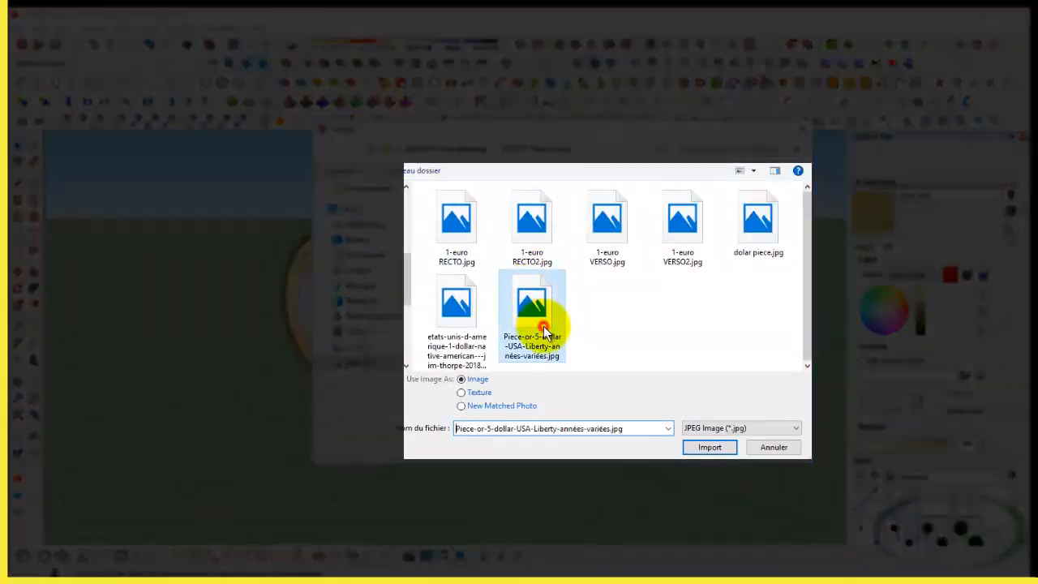
{"action": "double_click", "coordinate": [543, 328]}
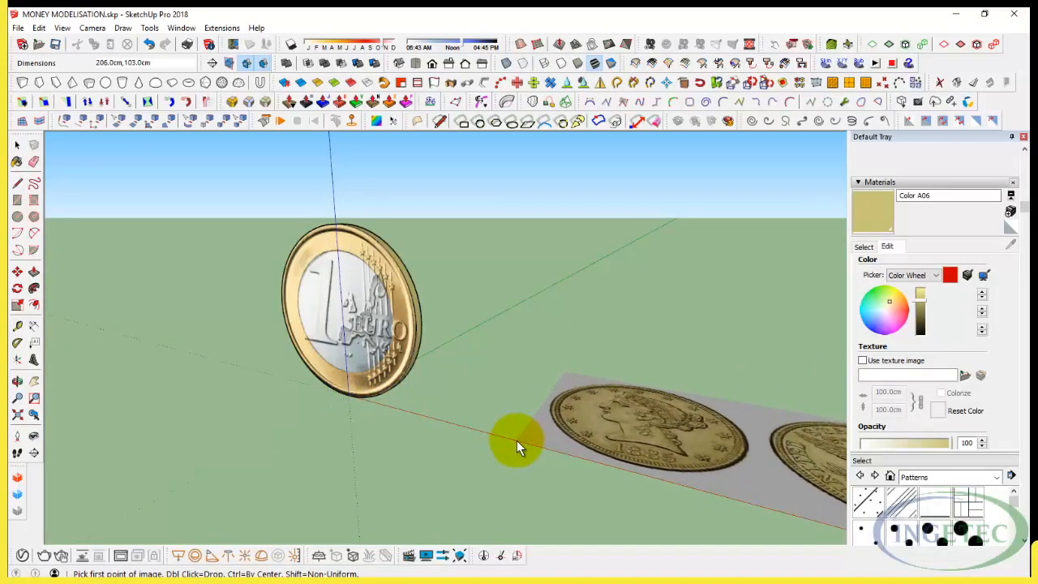
{"action": "left_click", "coordinate": [518, 441]}
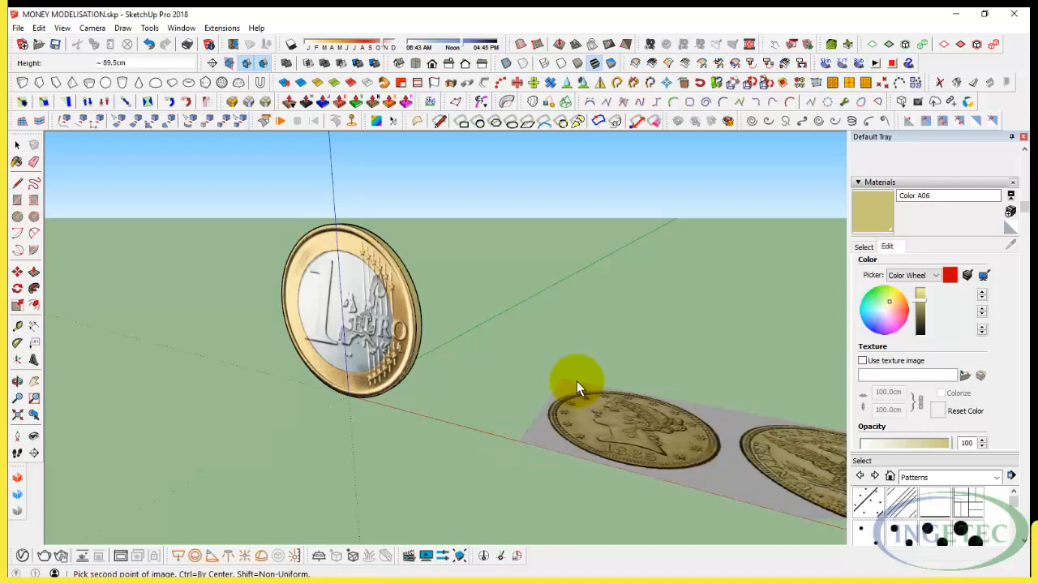
{"action": "scroll", "coordinate": [577, 381], "scroll_direction": "down", "scroll_amount": 2}
{"action": "middle_click_drag", "start_coordinate": [616, 404], "coordinate": [497, 232]}
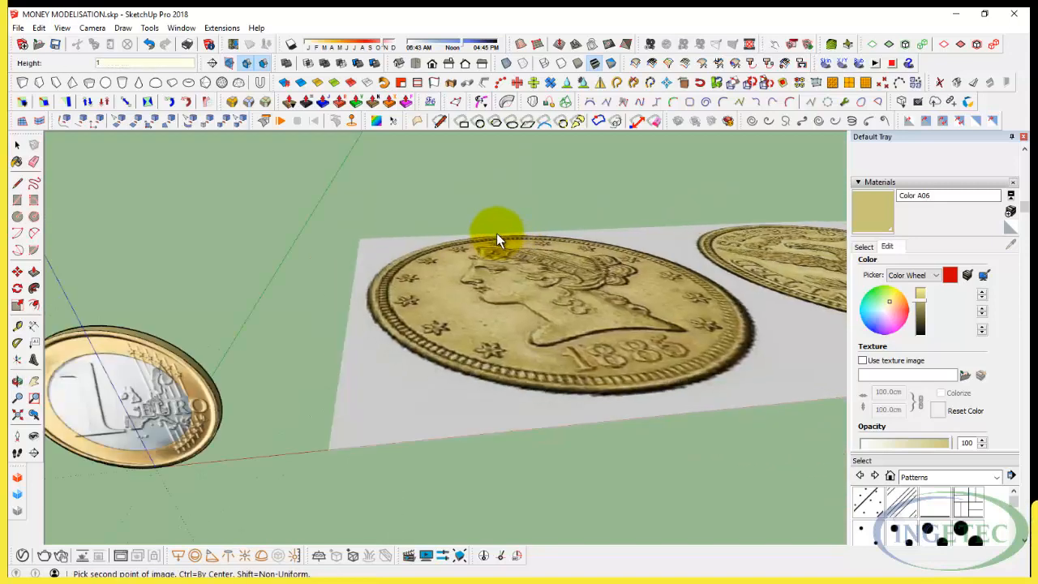
{"action": "left_click", "coordinate": [496, 232]}
{"action": "middle_click_drag", "start_coordinate": [389, 378], "coordinate": [364, 468]}
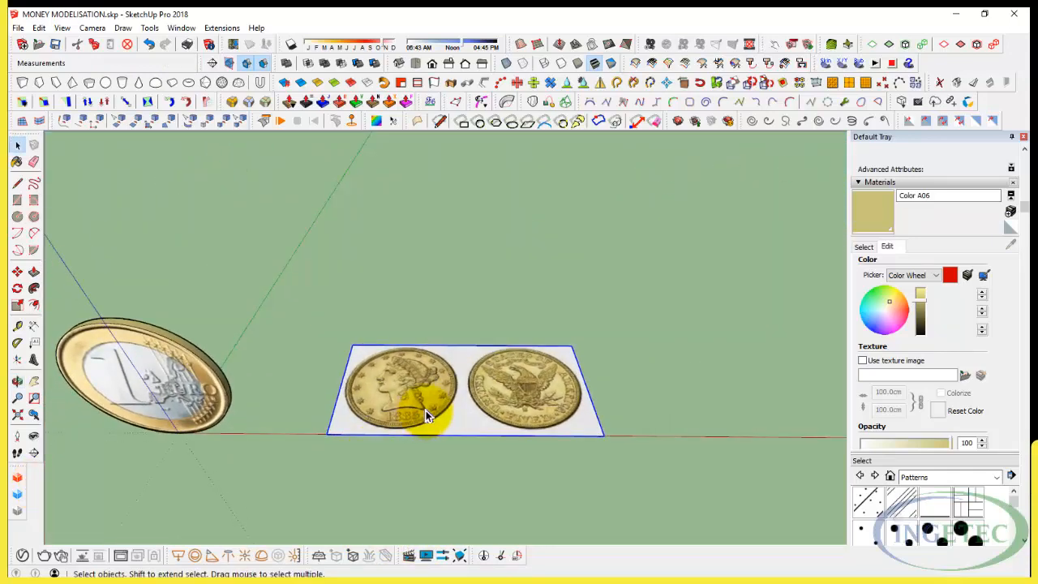
Step: Enlarge the imported dollar coin image proportionally with the Scale tool from its far corner
{"action": "key", "text": "s"}
{"action": "left_click_drag", "start_coordinate": [568, 348], "coordinate": [649, 310]}
{"action": "key", "text": "space"}
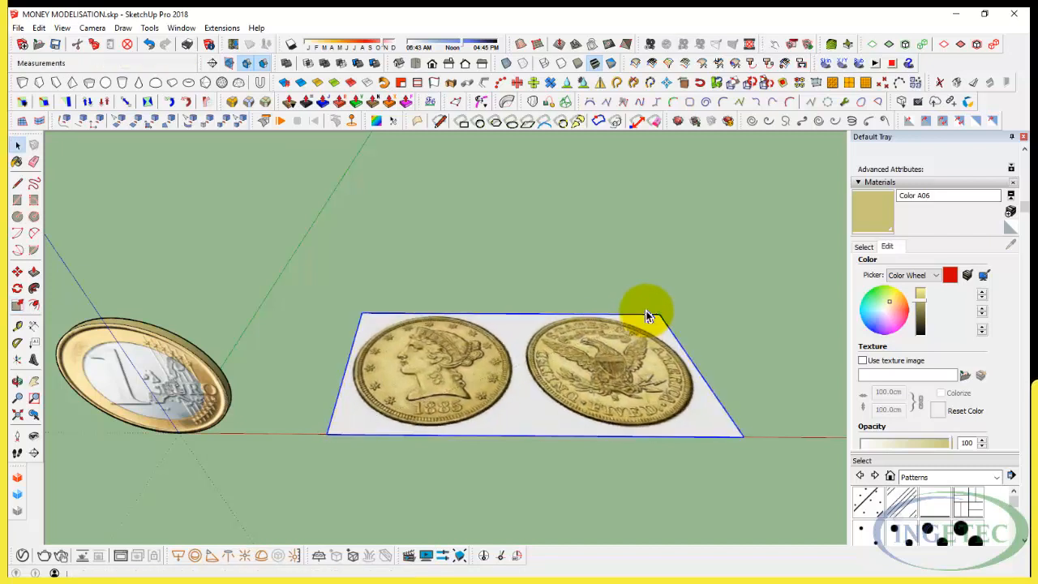
{"action": "left_click", "coordinate": [632, 260]}
{"action": "middle_click_drag", "start_coordinate": [551, 366], "coordinate": [548, 384]}
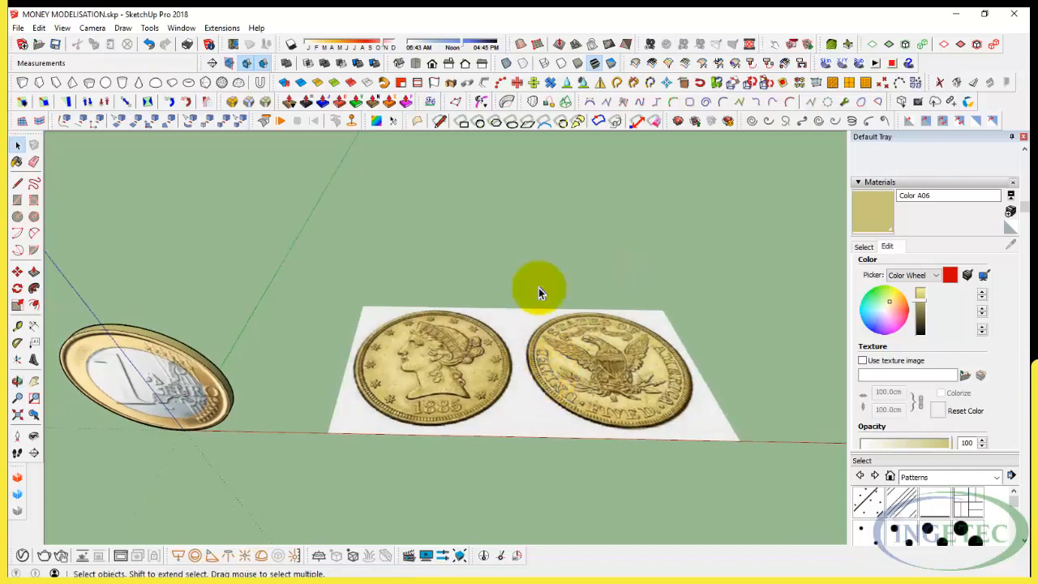
Step: Switch the camera to Parallel Projection and show the model in the standard Top view
{"action": "left_click", "coordinate": [91, 28]}
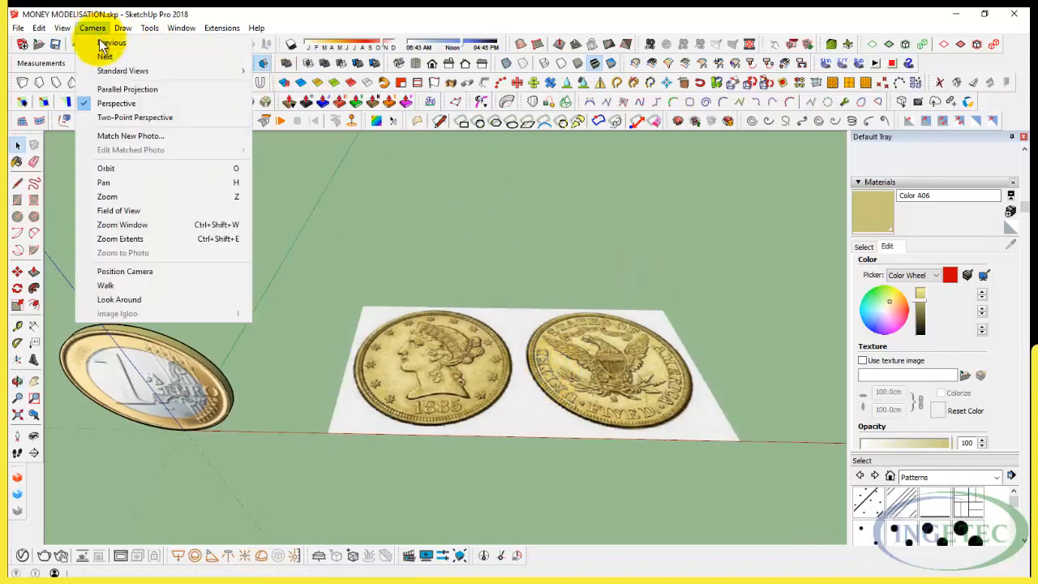
{"action": "left_click", "coordinate": [132, 106]}
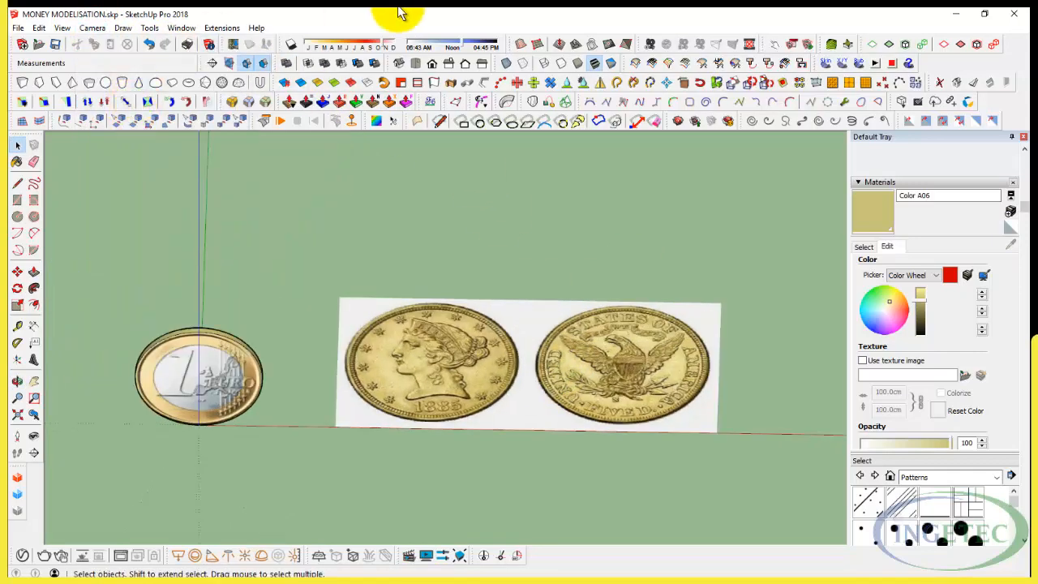
{"action": "left_click", "coordinate": [416, 65]}
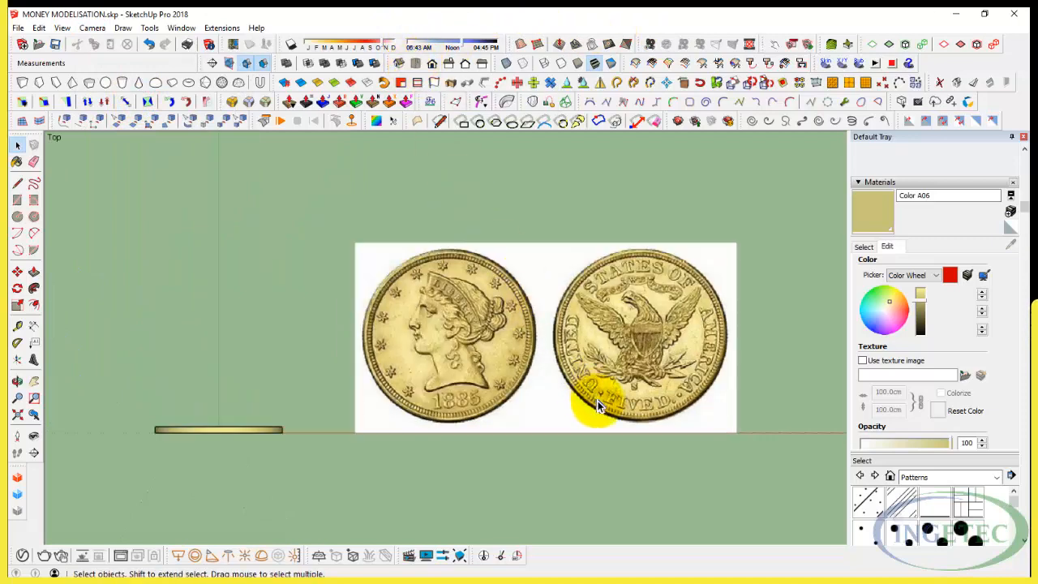
{"action": "scroll", "coordinate": [715, 352], "scroll_direction": "up", "scroll_amount": 2}
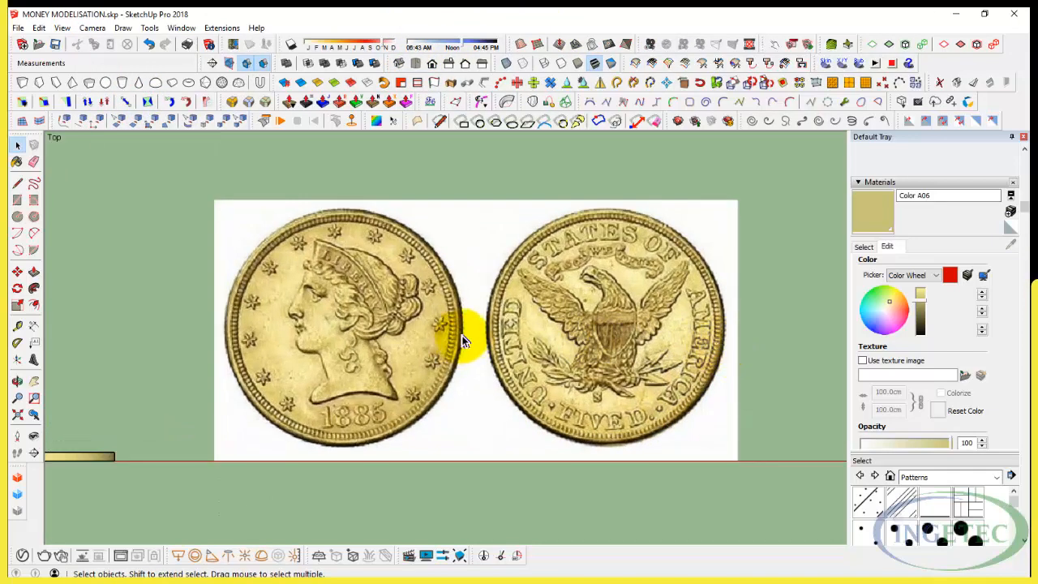
Step: Explode the imported five-dollar coin image into an editable textured face
{"action": "left_click", "coordinate": [439, 229]}
{"action": "middle_click_drag", "start_coordinate": [394, 232], "coordinate": [445, 232], "text": "shift"}
{"action": "scroll", "coordinate": [455, 231], "scroll_direction": "up", "scroll_amount": 1}
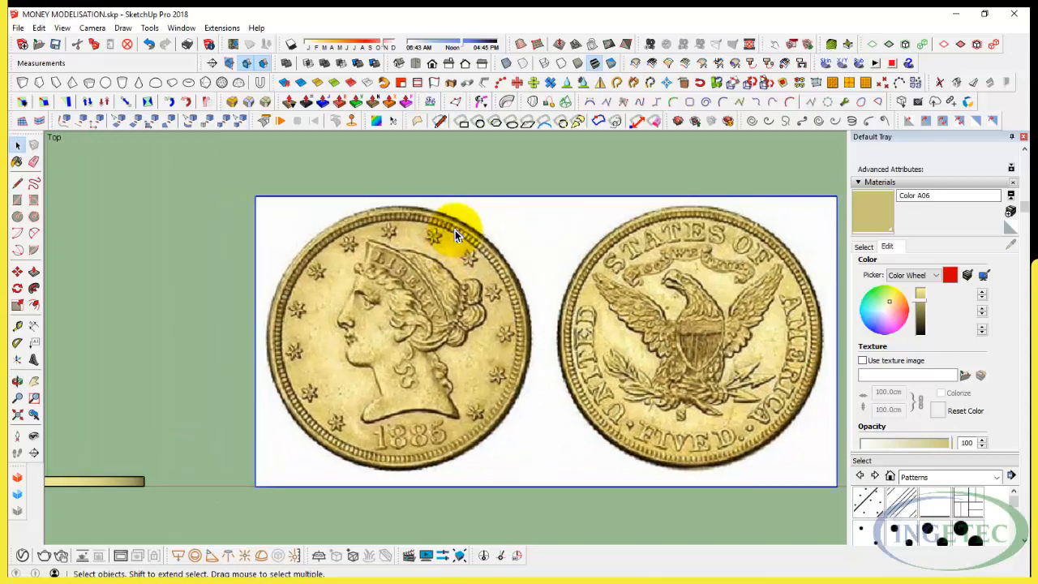
{"action": "right_click", "coordinate": [457, 228]}
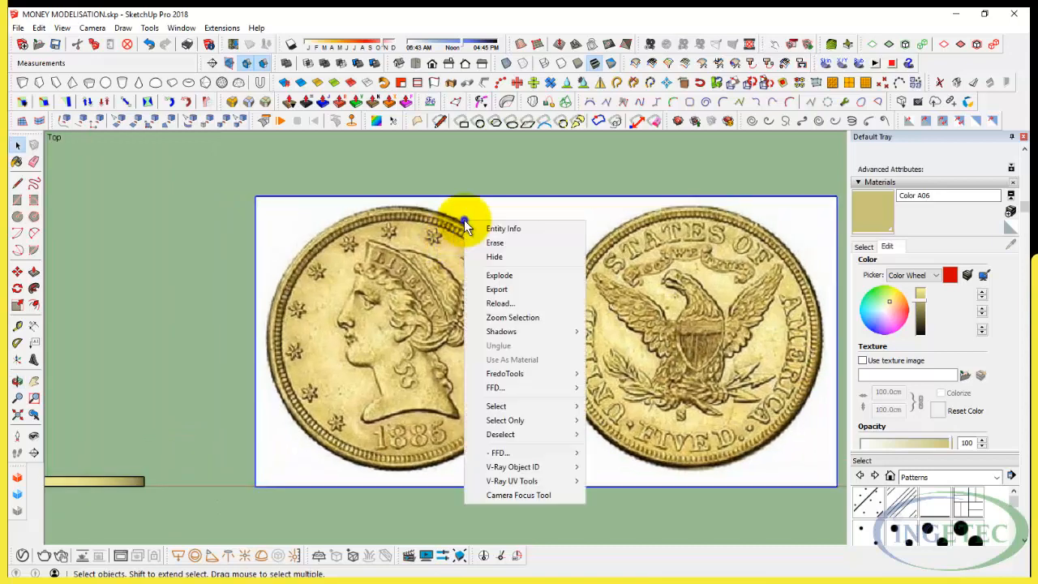
{"action": "left_click", "coordinate": [547, 280]}
Step: Draw a vertical line across the Liberty-head coin face from the upper rim to the lower rim
{"action": "key", "text": "l"}
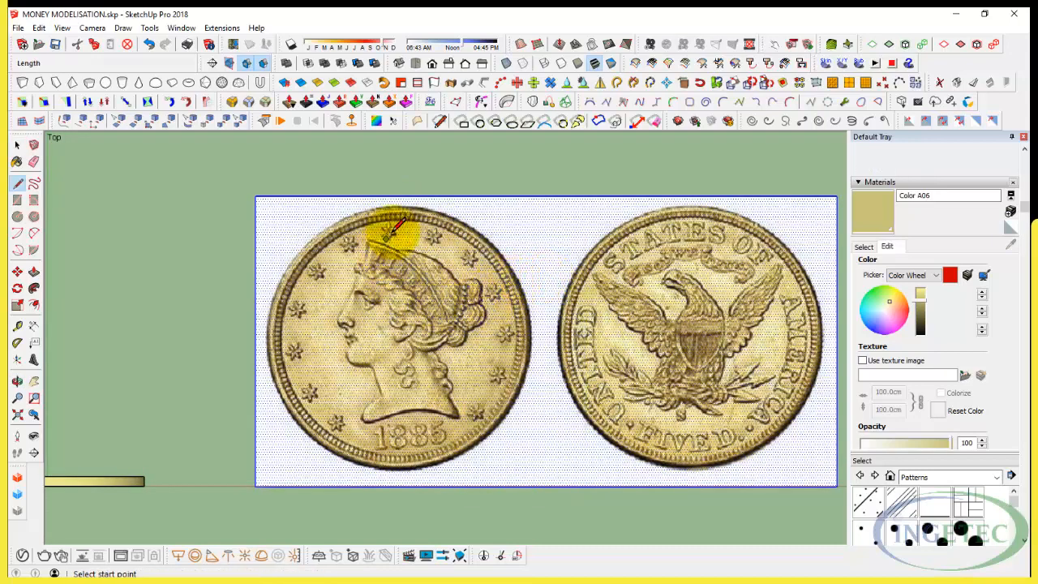
{"action": "scroll", "coordinate": [398, 201], "scroll_direction": "up", "scroll_amount": 6}
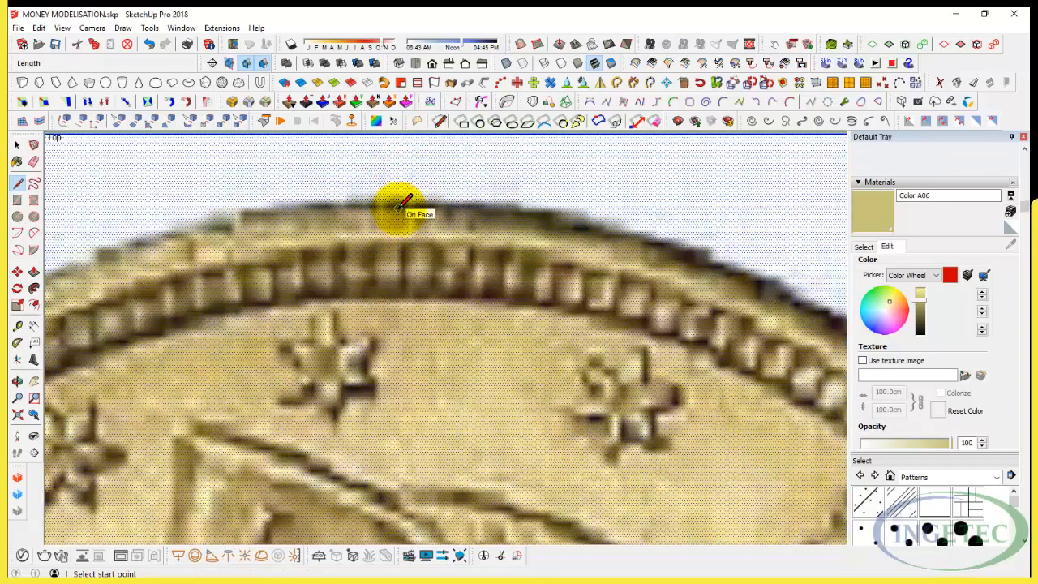
{"action": "scroll", "coordinate": [403, 203], "scroll_direction": "up", "scroll_amount": 1}
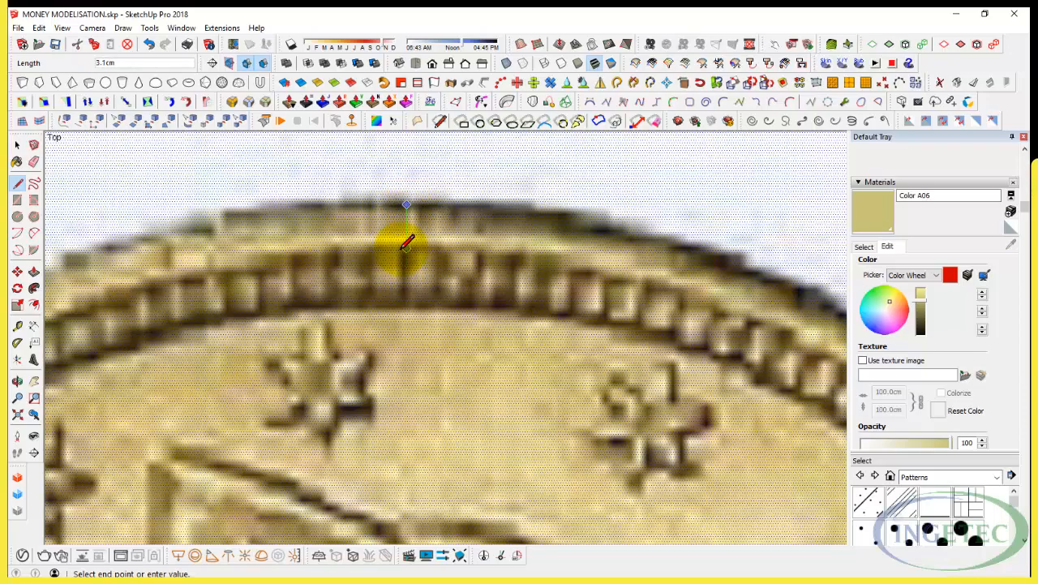
{"action": "scroll", "coordinate": [406, 205], "scroll_direction": "down", "scroll_amount": 6}
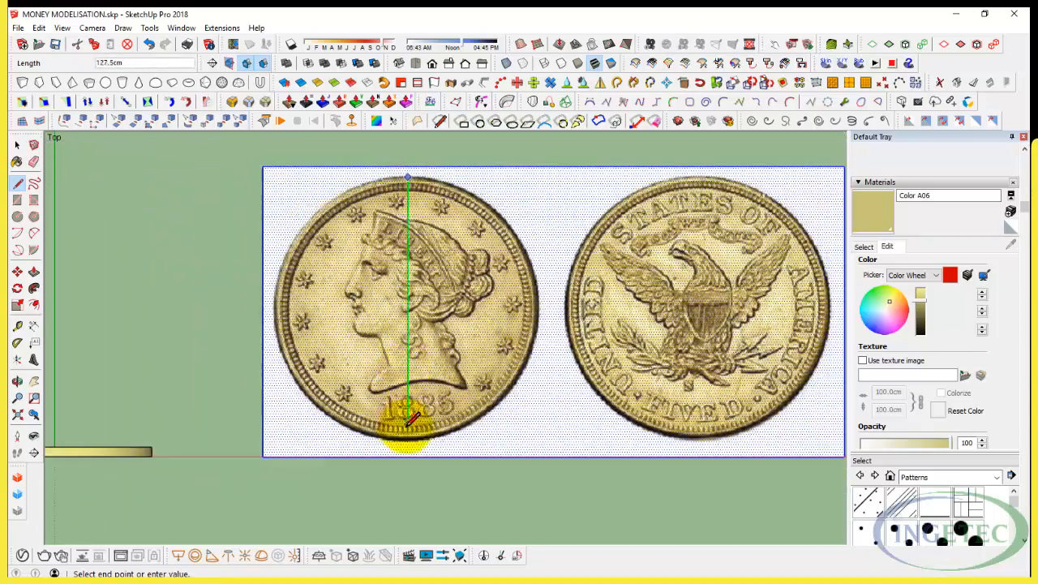
{"action": "scroll", "coordinate": [407, 420], "scroll_direction": "up", "scroll_amount": 5}
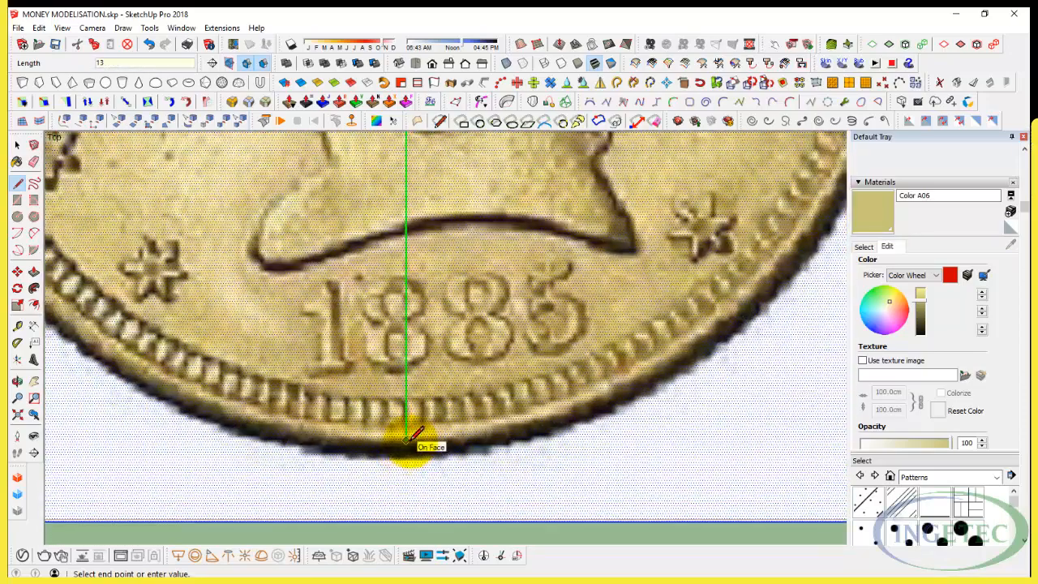
{"action": "left_click", "coordinate": [406, 440]}
{"action": "scroll", "coordinate": [342, 464], "scroll_direction": "down", "scroll_amount": 6}
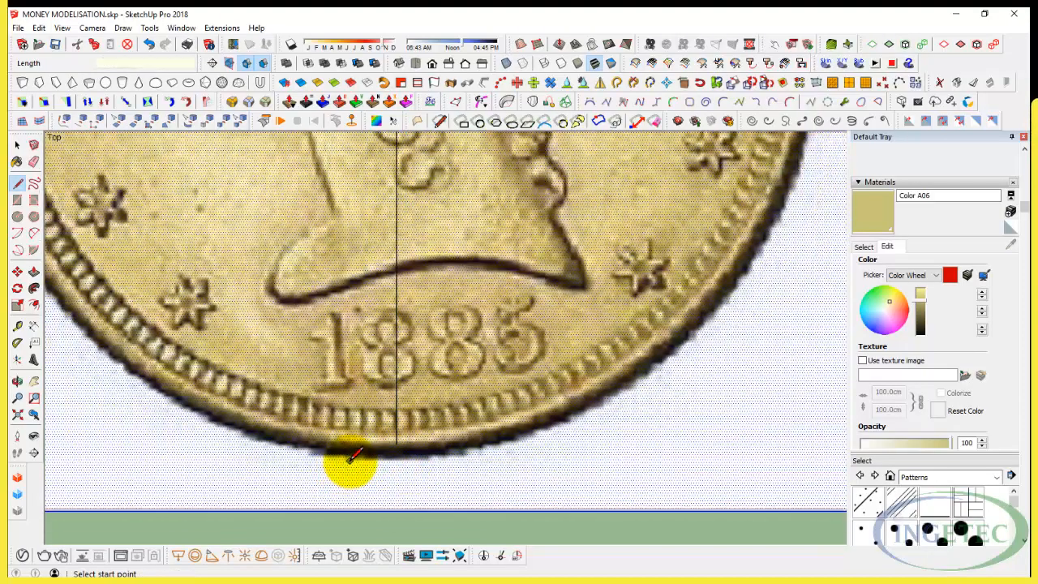
Step: Draw a 134 cm vertical line across the eagle coin face from its upper rim to its lower rim
{"action": "key", "text": "Escape"}
{"action": "scroll", "coordinate": [580, 240], "scroll_direction": "up", "scroll_amount": 10}
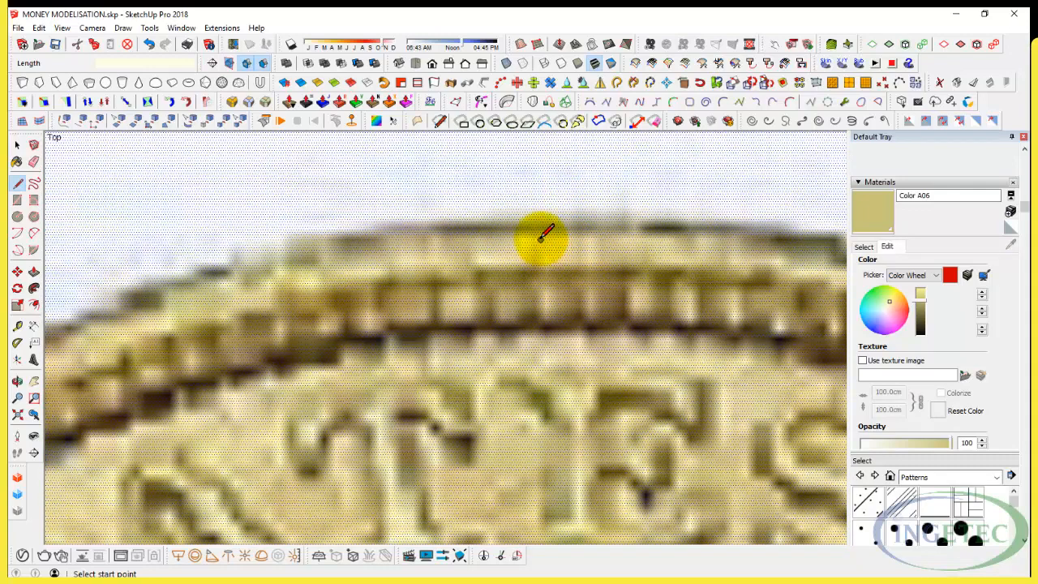
{"action": "scroll", "coordinate": [551, 232], "scroll_direction": "down", "scroll_amount": 5}
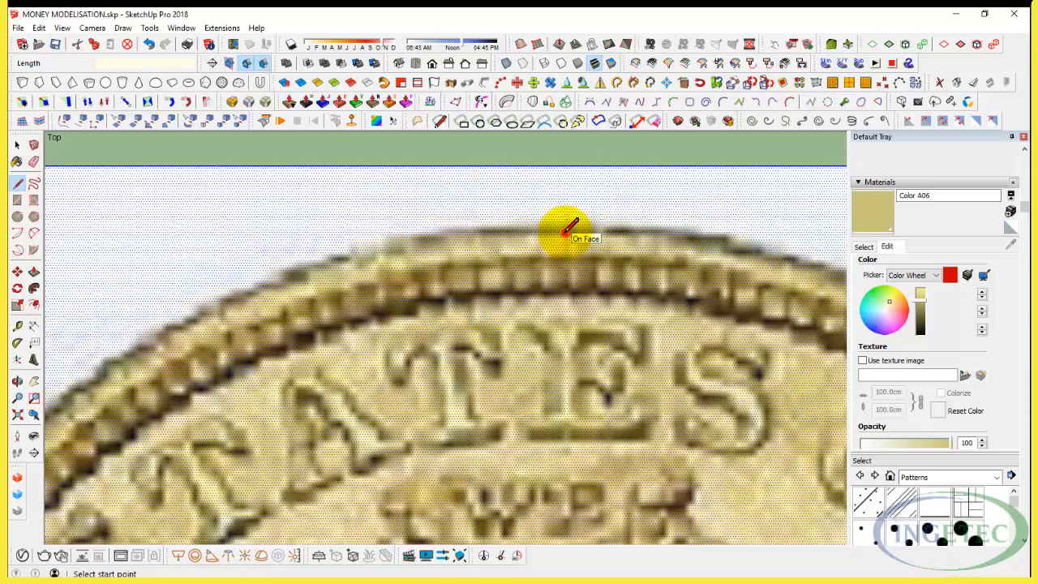
{"action": "left_click", "coordinate": [565, 232]}
{"action": "scroll", "coordinate": [563, 185], "scroll_direction": "down", "scroll_amount": 8}
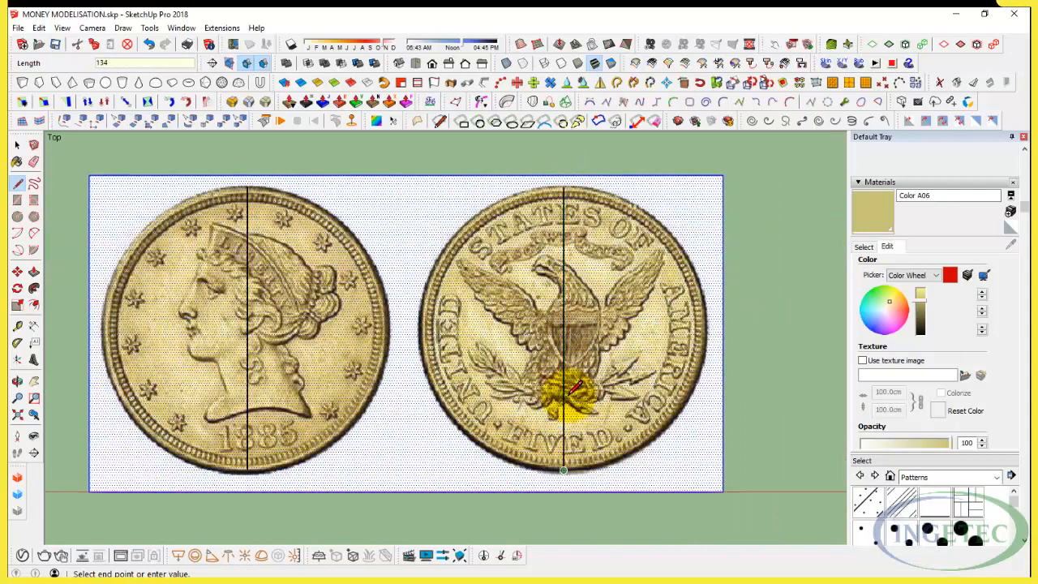
{"action": "left_click", "coordinate": [563, 468]}
{"action": "key", "text": "space"}
{"action": "scroll", "coordinate": [563, 486], "scroll_direction": "up", "scroll_amount": 6}
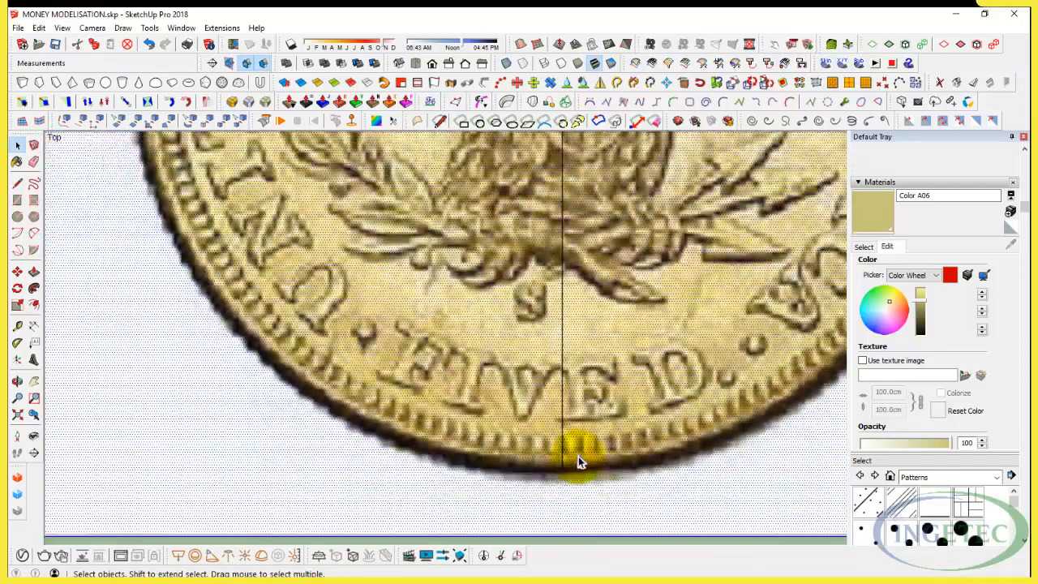
{"action": "scroll", "coordinate": [579, 456], "scroll_direction": "down", "scroll_amount": 6}
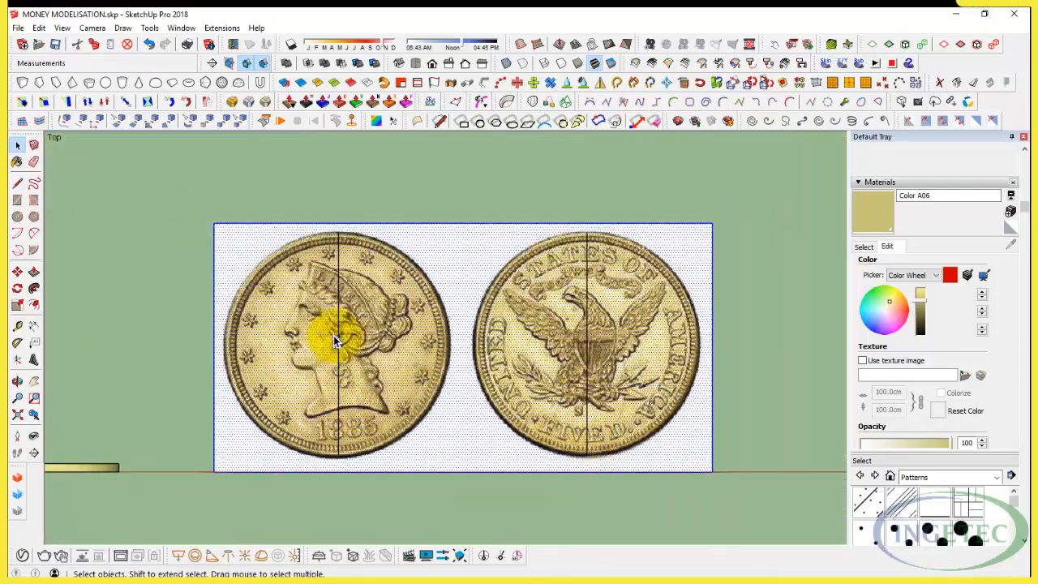
Step: Draw a 67 cm radius circle on each coin face, centred on the midpoint of its vertical line
{"action": "key", "text": "c"}
{"action": "left_click", "coordinate": [338, 345]}
{"action": "right_click", "coordinate": [337, 347]}
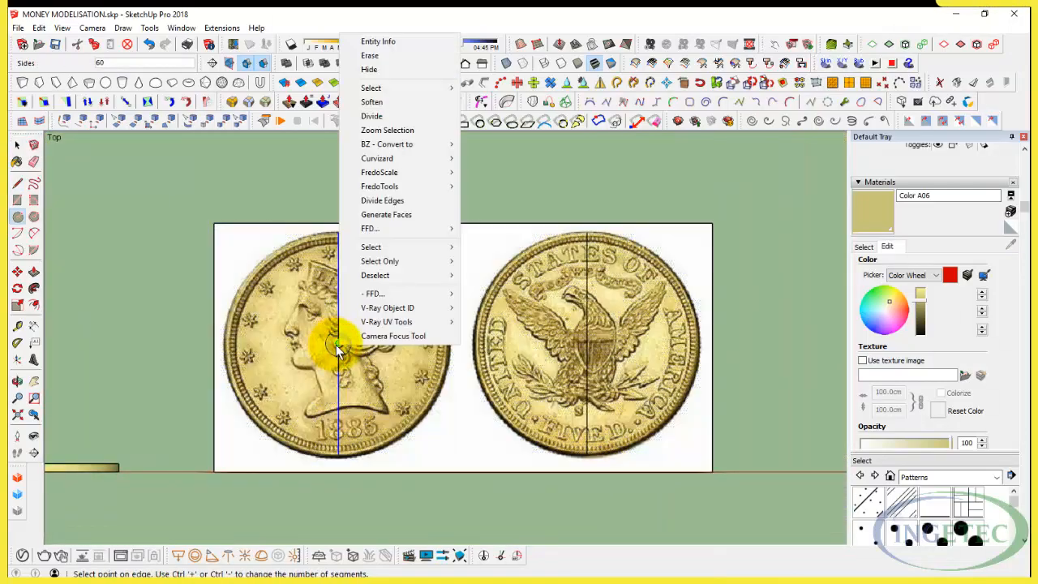
{"action": "key", "text": "Escape"}
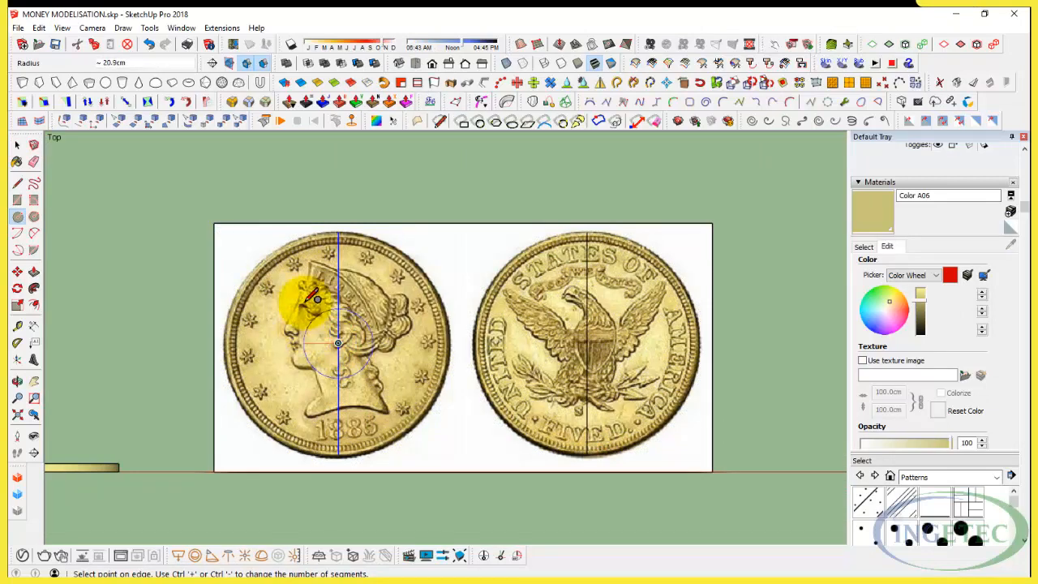
{"action": "left_click", "coordinate": [340, 232]}
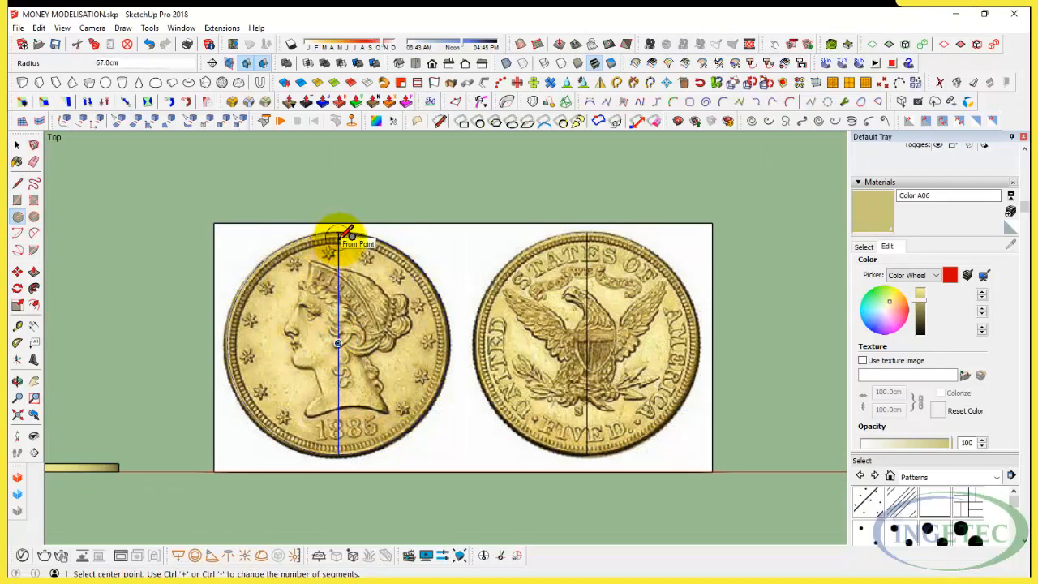
{"action": "left_click", "coordinate": [586, 344]}
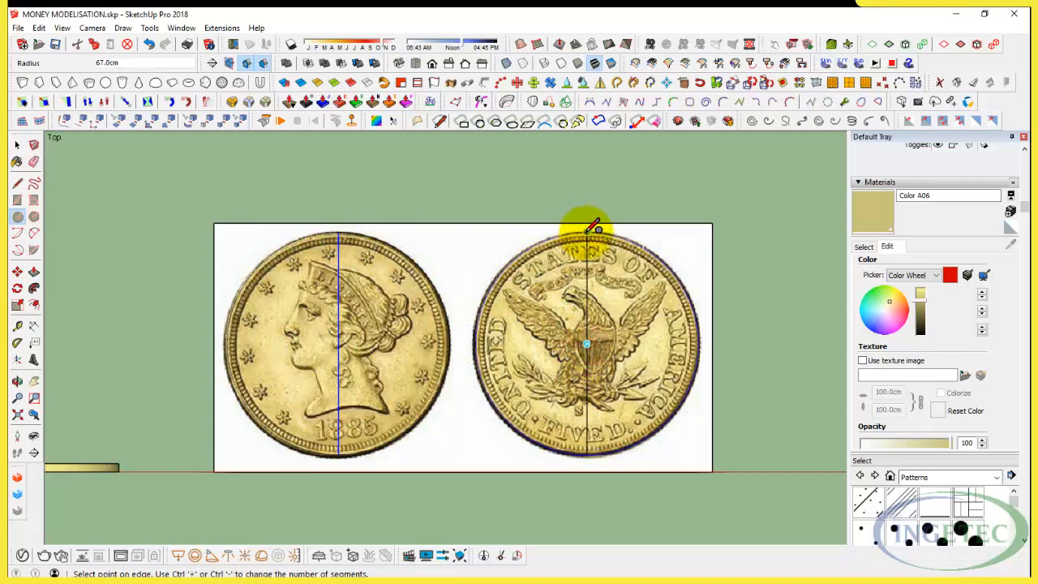
{"action": "left_click", "coordinate": [586, 231]}
Step: Delete the white background face and the rectangular outline around the two coin discs
{"action": "key", "text": "space"}
{"action": "left_click_drag", "start_coordinate": [739, 246], "coordinate": [694, 209]}
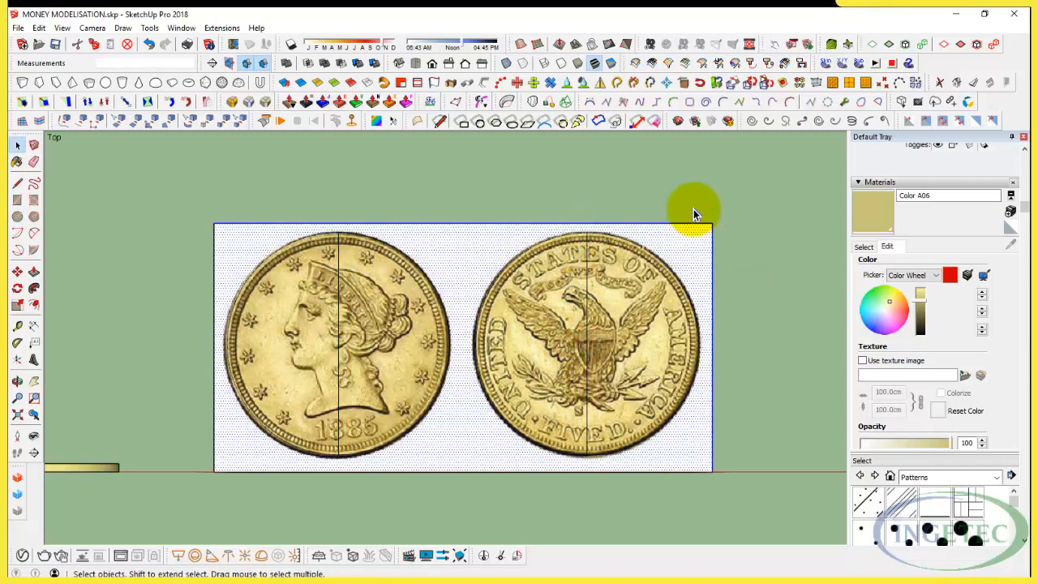
{"action": "key", "text": "Delete"}
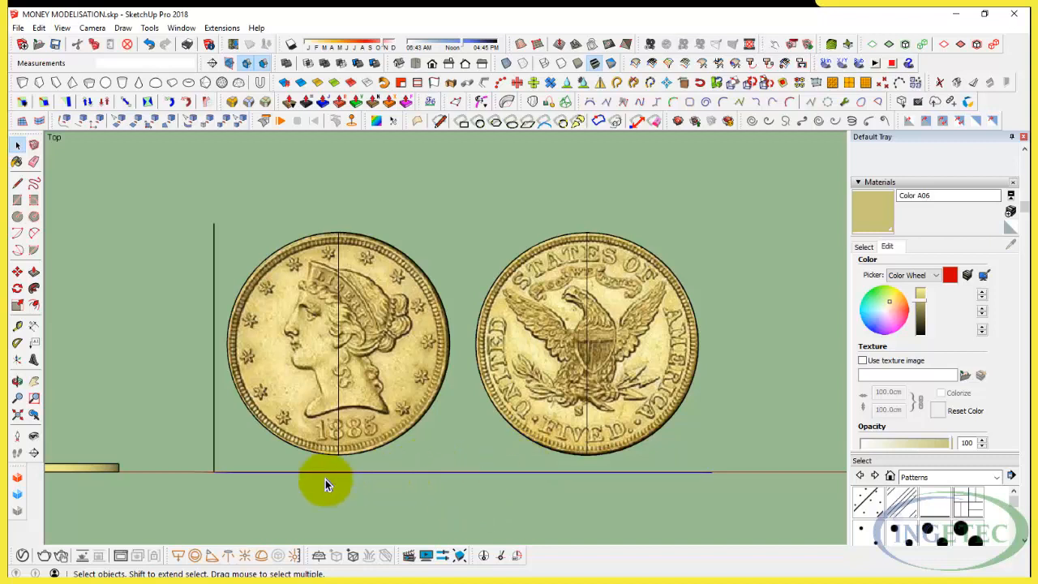
{"action": "left_click_drag", "start_coordinate": [227, 498], "coordinate": [176, 455]}
{"action": "key", "text": "Delete"}
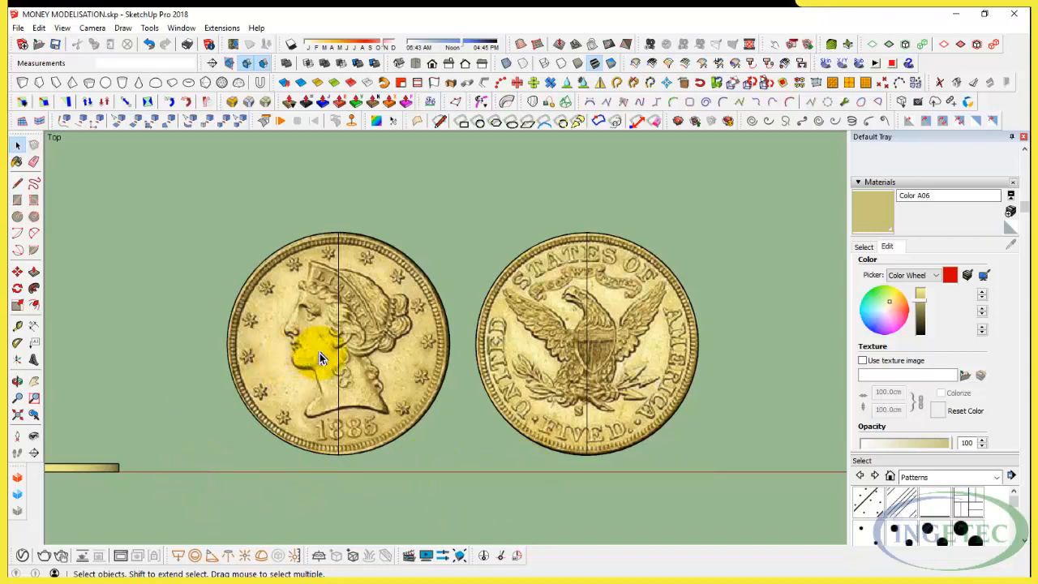
Step: Delete the vertical construction lines from the Liberty-head and eagle coin faces
{"action": "left_click", "coordinate": [339, 371]}
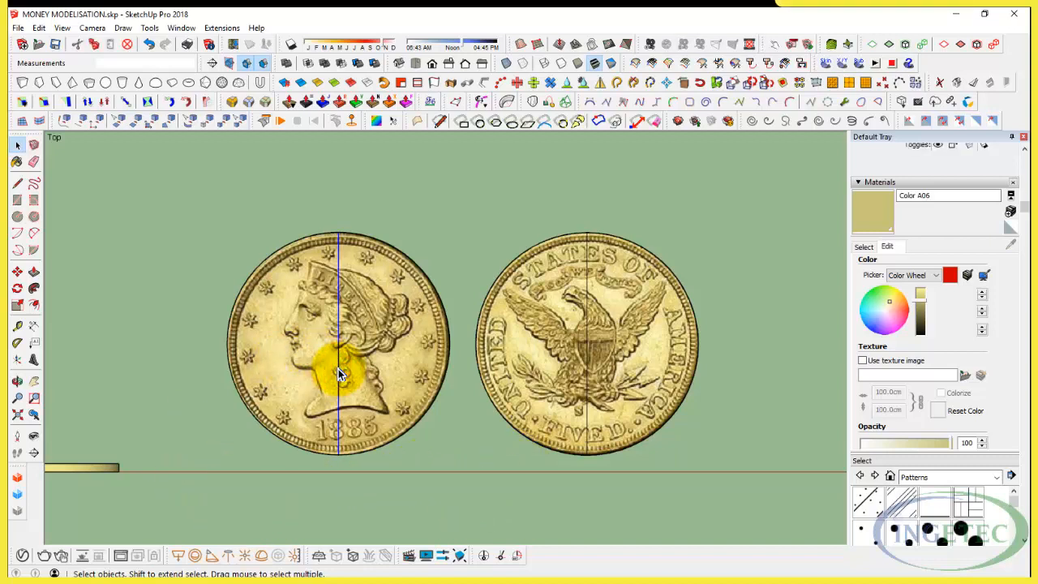
{"action": "middle_click_drag", "start_coordinate": [409, 378], "coordinate": [370, 199]}
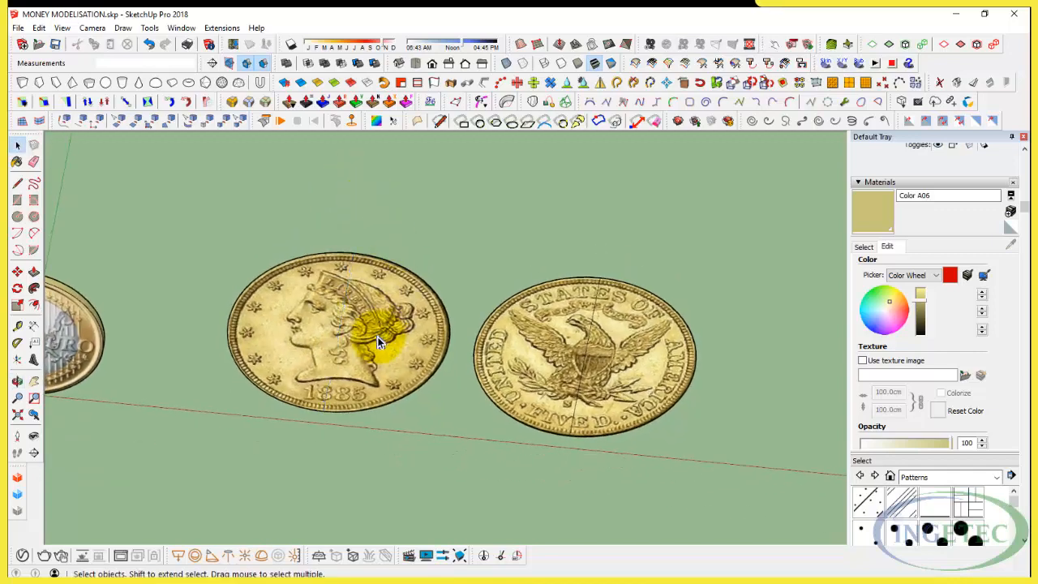
{"action": "middle_click_drag", "start_coordinate": [377, 336], "coordinate": [389, 296]}
{"action": "left_click", "coordinate": [583, 358]}
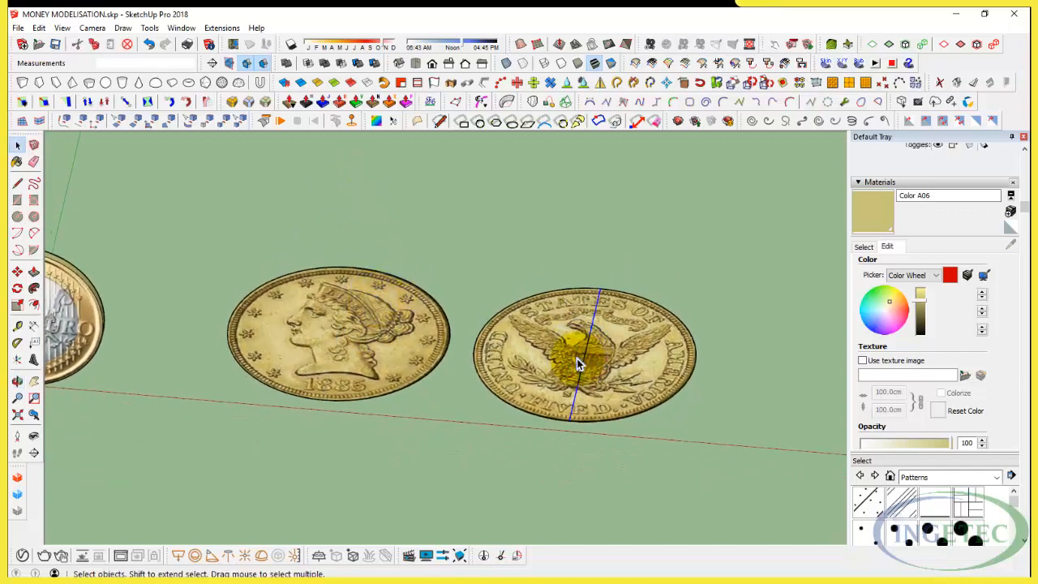
Step: Extrude the Liberty-head face upward with Push/Pull into a thin coin disc
{"action": "key", "text": "p"}
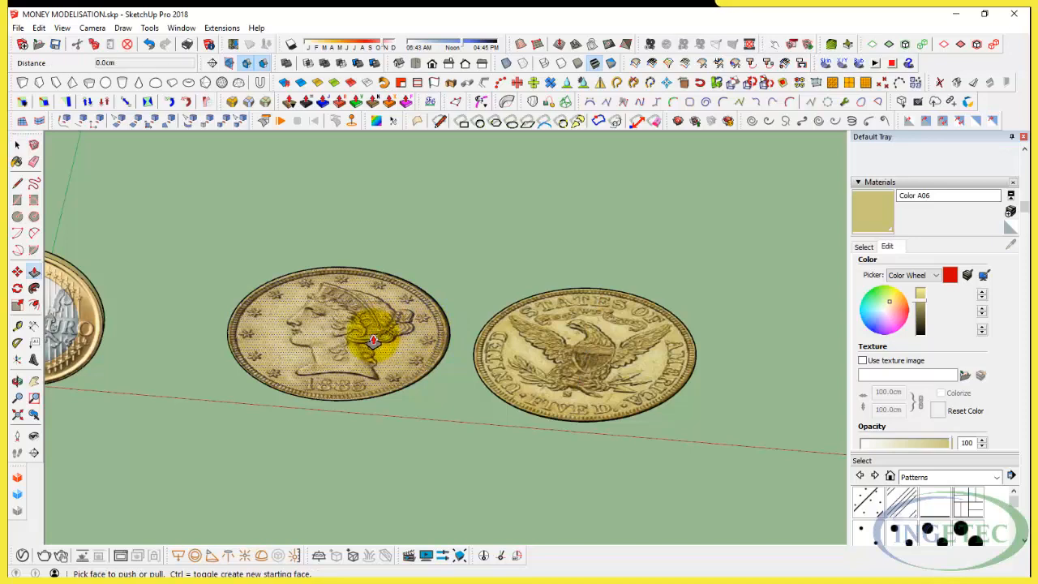
{"action": "left_click", "coordinate": [377, 331]}
{"action": "left_click", "coordinate": [375, 319]}
{"action": "key", "text": "space"}
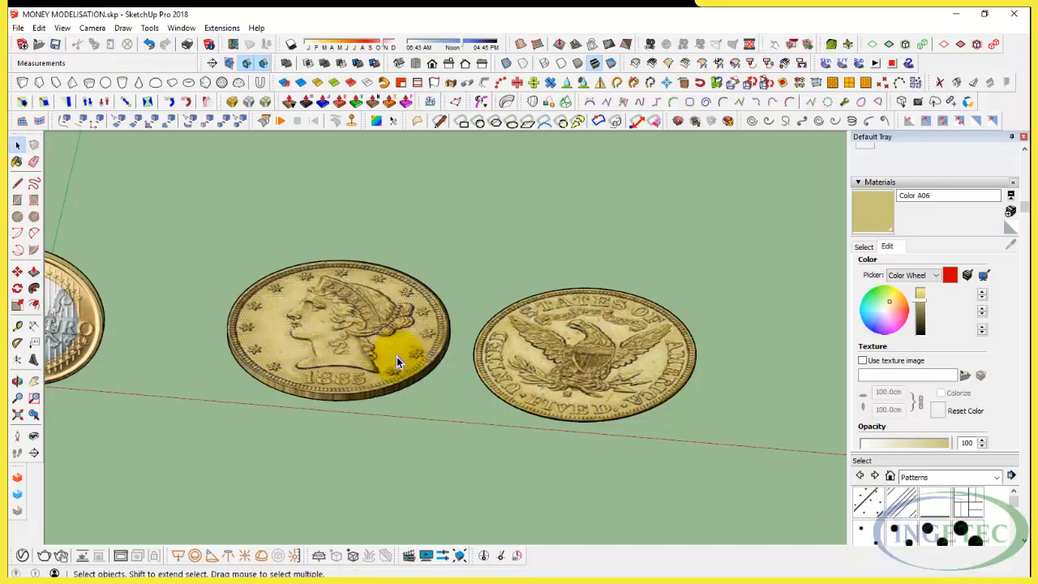
Step: Paint the side edge of the Liberty-head disc with material Color A06
{"action": "middle_click_drag", "start_coordinate": [396, 356], "coordinate": [412, 450]}
{"action": "left_click", "coordinate": [359, 311]}
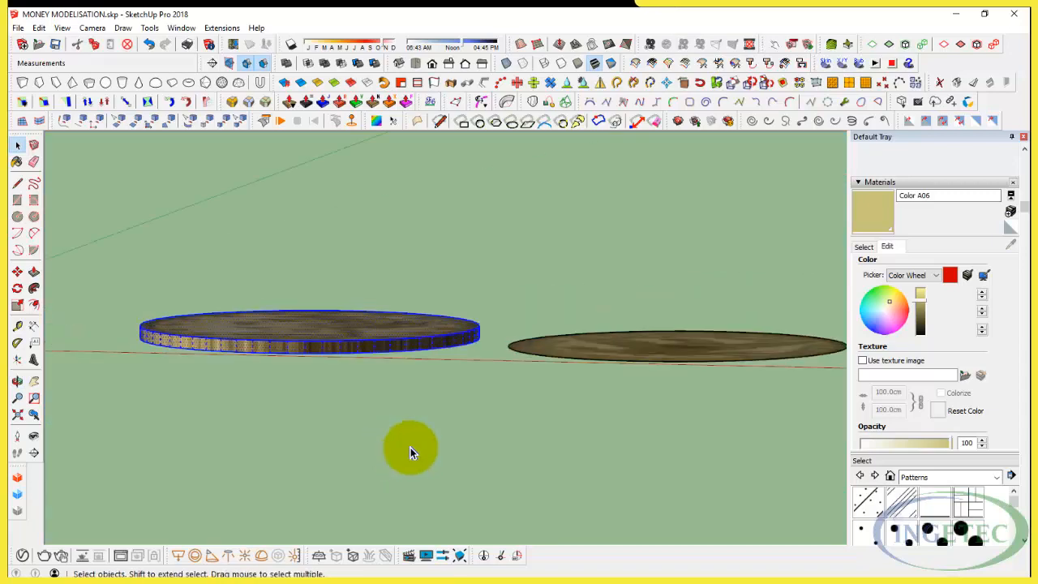
{"action": "left_click", "coordinate": [422, 438]}
{"action": "left_click", "coordinate": [881, 219]}
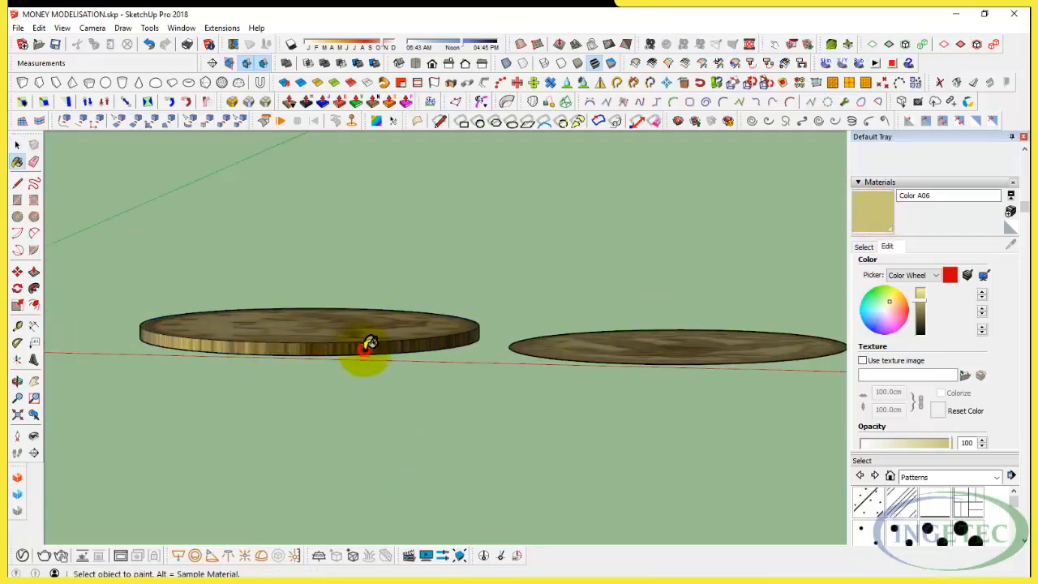
{"action": "left_click", "coordinate": [363, 347]}
{"action": "key", "text": "space"}
Step: Group all the geometry of the Liberty-head disc
{"action": "triple_click", "coordinate": [381, 336]}
{"action": "right_click", "coordinate": [380, 335]}
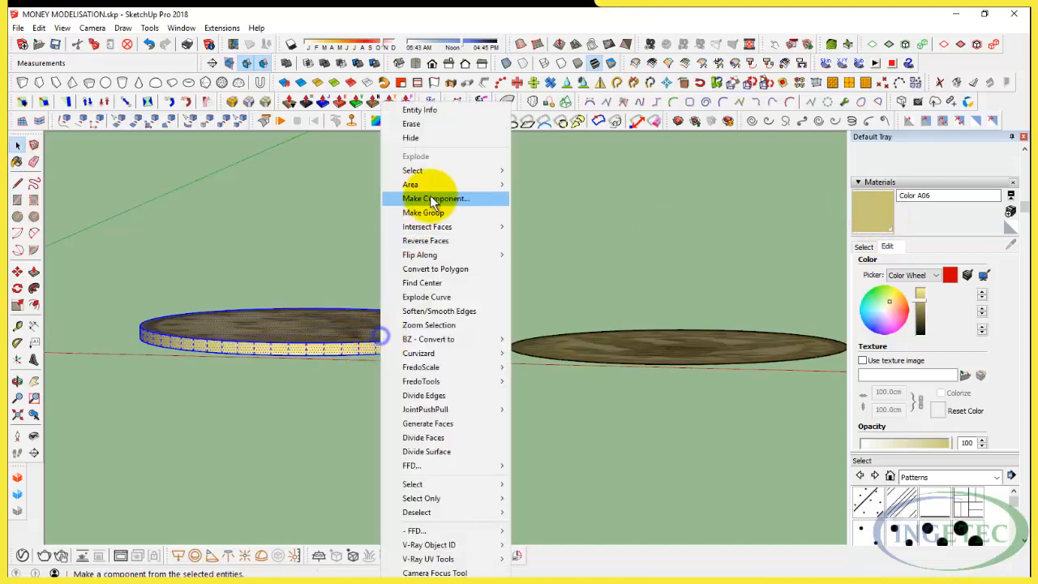
{"action": "left_click", "coordinate": [447, 208]}
Step: Group the flat eagle face with its outline and flip the group so its design is mirrored sideways
{"action": "middle_click_drag", "start_coordinate": [364, 313], "coordinate": [394, 433]}
{"action": "middle_click_drag", "start_coordinate": [423, 315], "coordinate": [275, 343], "text": "shift"}
{"action": "double_click", "coordinate": [527, 342]}
{"action": "right_click", "coordinate": [528, 341]}
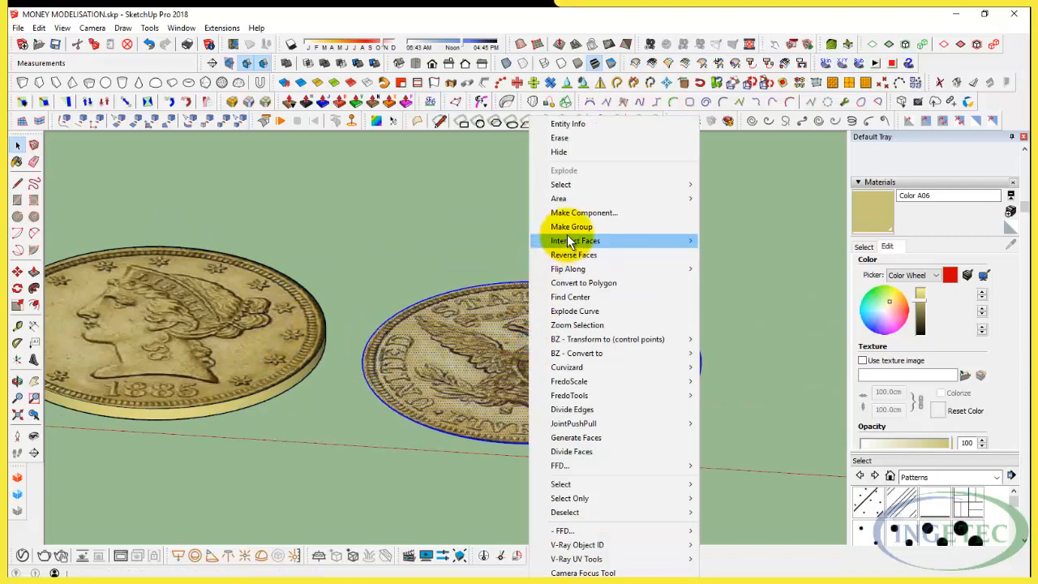
{"action": "left_click", "coordinate": [567, 239]}
{"action": "right_click", "coordinate": [529, 308]}
{"action": "left_click", "coordinate": [663, 370]}
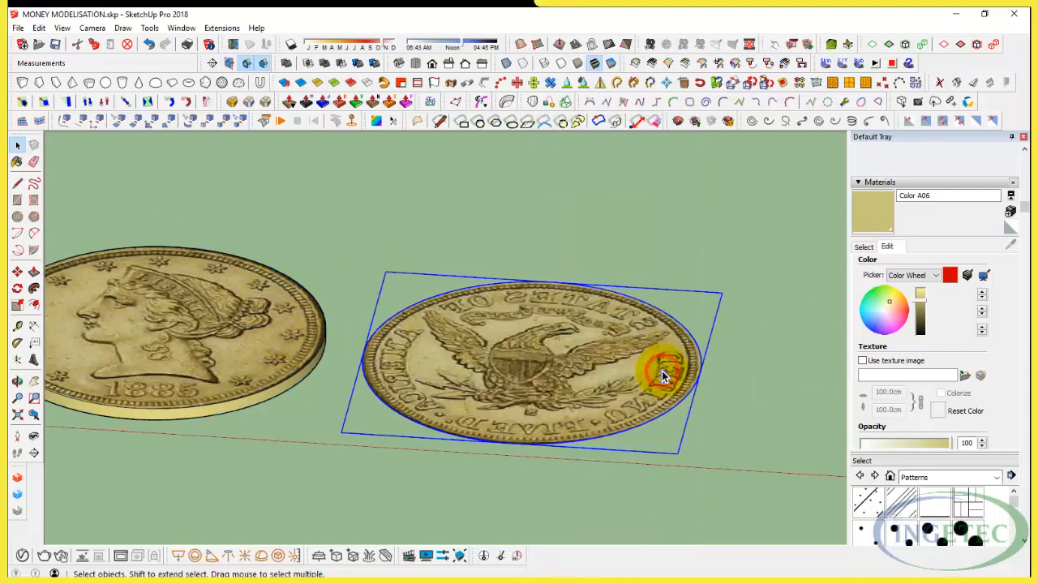
{"action": "scroll", "coordinate": [551, 375], "scroll_direction": "down", "scroll_amount": 3}
{"action": "scroll", "coordinate": [609, 373], "scroll_direction": "up", "scroll_amount": 3}
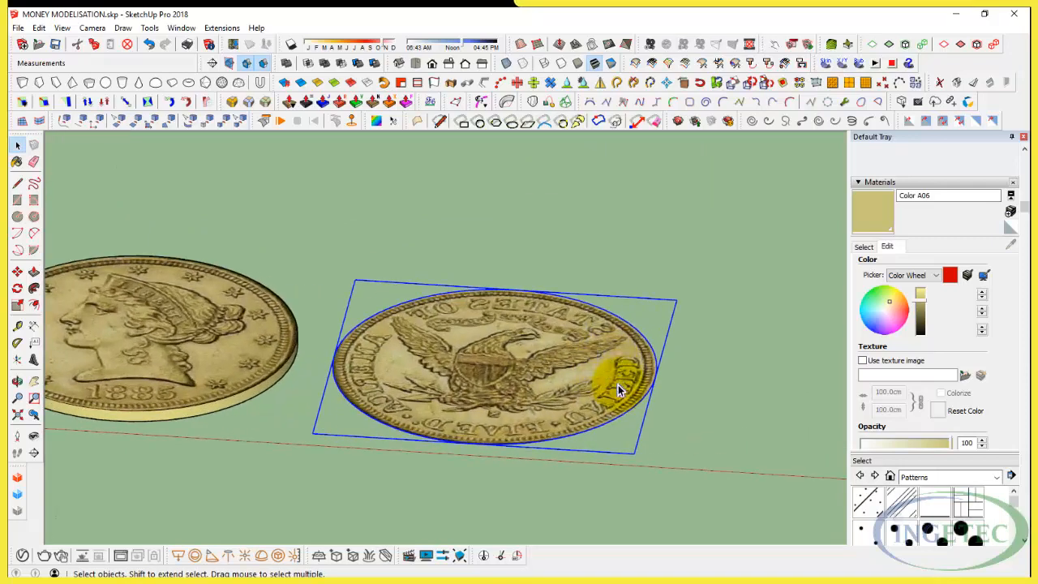
Step: Move the mirrored eagle face by its rim point onto the underside of the Liberty-head disc and group both parts together
{"action": "key", "text": "m"}
{"action": "left_click", "coordinate": [653, 375]}
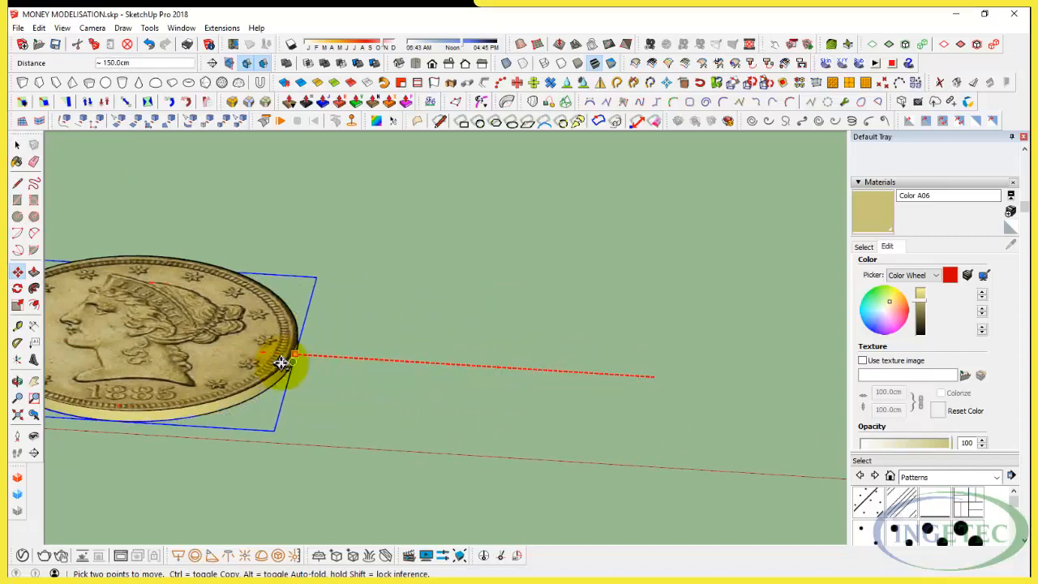
{"action": "scroll", "coordinate": [296, 355], "scroll_direction": "up", "scroll_amount": 2}
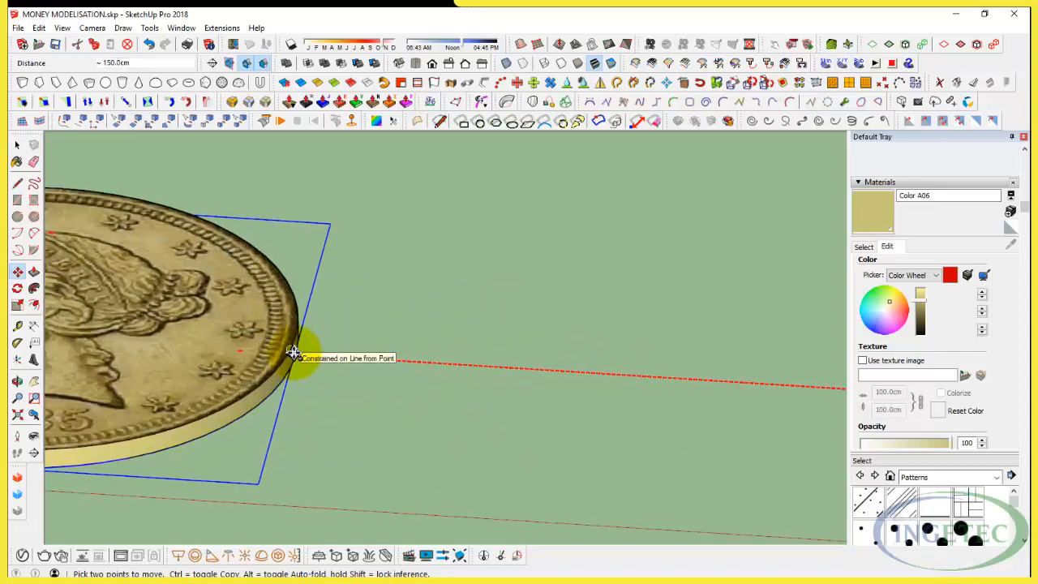
{"action": "scroll", "coordinate": [294, 352], "scroll_direction": "up", "scroll_amount": 4}
{"action": "left_click", "coordinate": [296, 352]}
{"action": "key", "text": "space"}
{"action": "scroll", "coordinate": [449, 343], "scroll_direction": "down", "scroll_amount": 2}
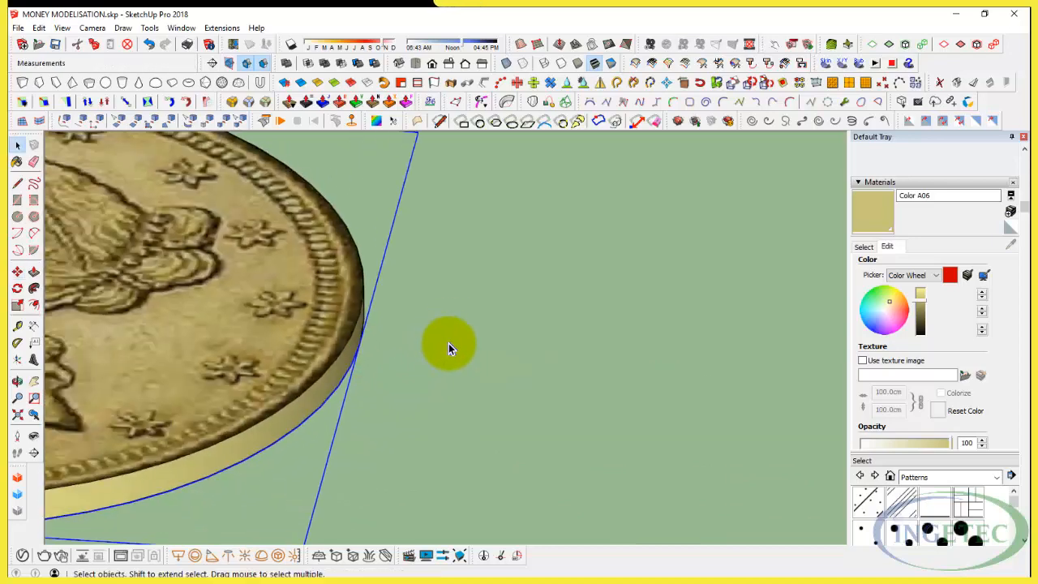
{"action": "scroll", "coordinate": [405, 343], "scroll_direction": "down", "scroll_amount": 4}
{"action": "right_click", "coordinate": [292, 243]}
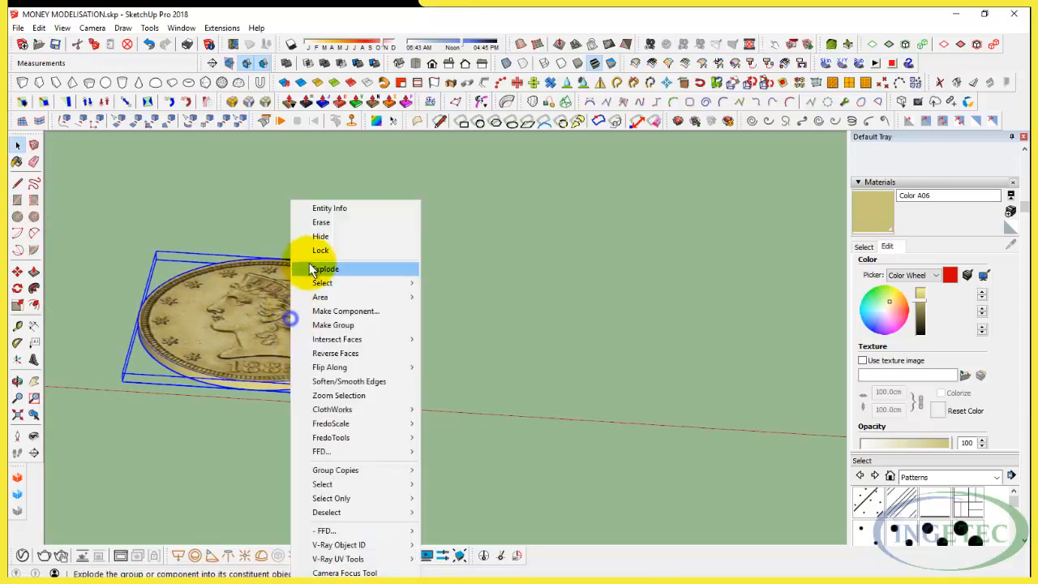
{"action": "left_click", "coordinate": [364, 323]}
Step: Switch the camera from Parallel Projection to Perspective
{"action": "left_click", "coordinate": [92, 28]}
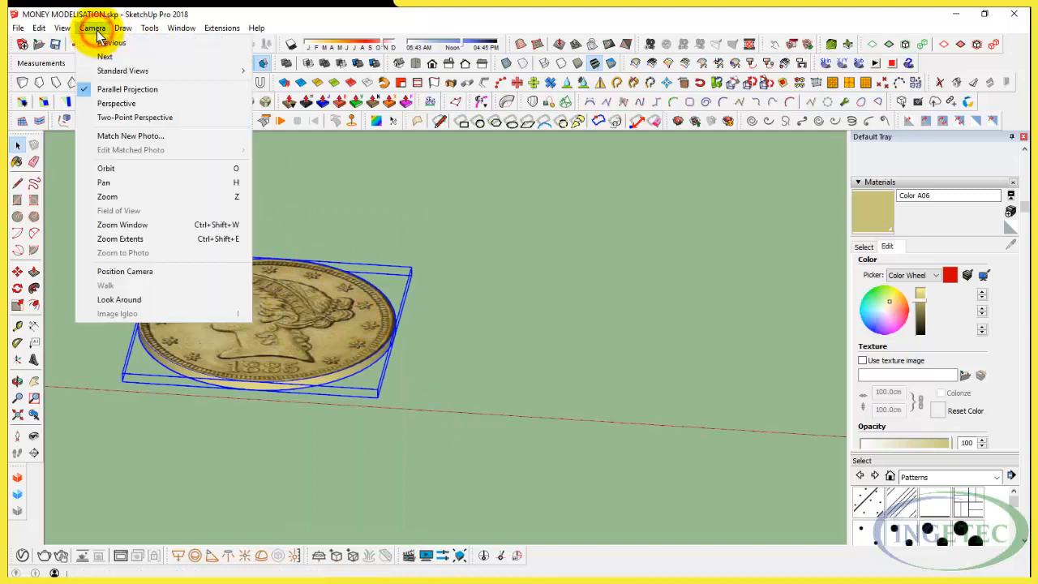
{"action": "left_click", "coordinate": [140, 91]}
{"action": "scroll", "coordinate": [371, 299], "scroll_direction": "down", "scroll_amount": 2}
Step: Rotate the grouped five-dollar coin 90 degrees so it stands upright with the Liberty head facing forward
{"action": "middle_click_drag", "start_coordinate": [347, 329], "coordinate": [252, 333]}
{"action": "scroll", "coordinate": [387, 311], "scroll_direction": "up", "scroll_amount": 4}
{"action": "key", "text": "q"}
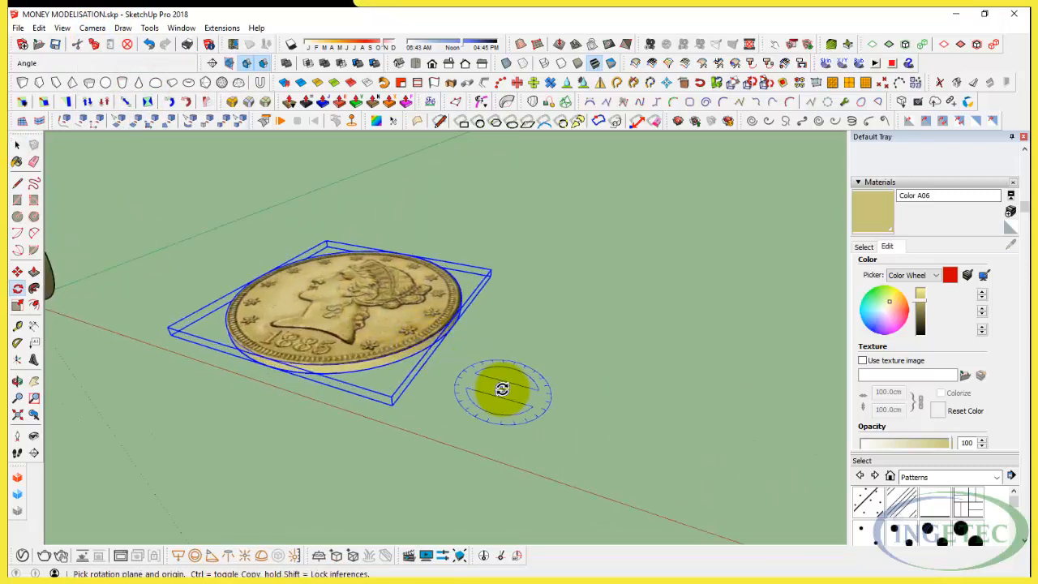
{"action": "left_click", "coordinate": [453, 319]}
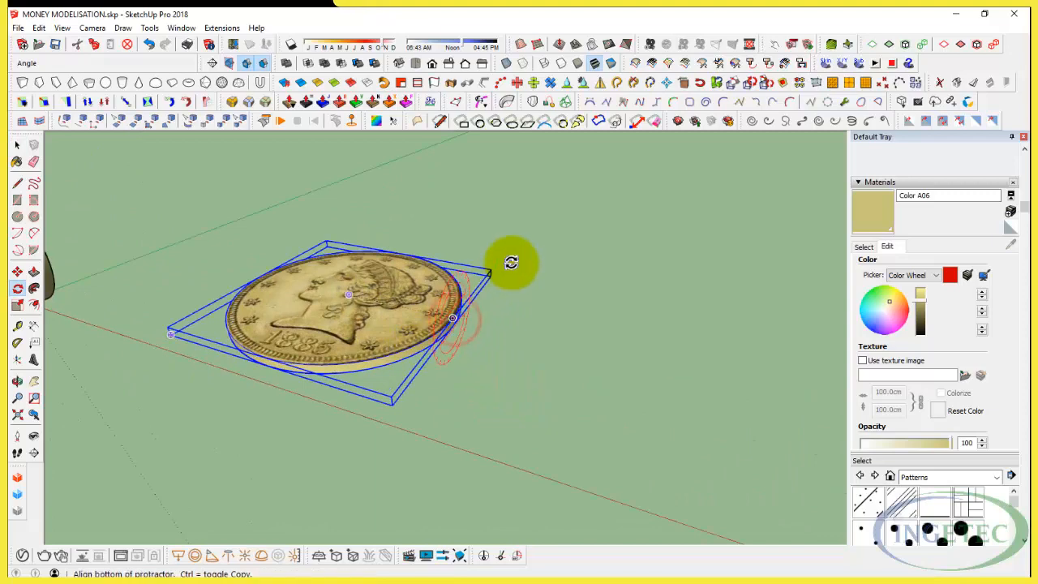
{"action": "left_click", "coordinate": [511, 259]}
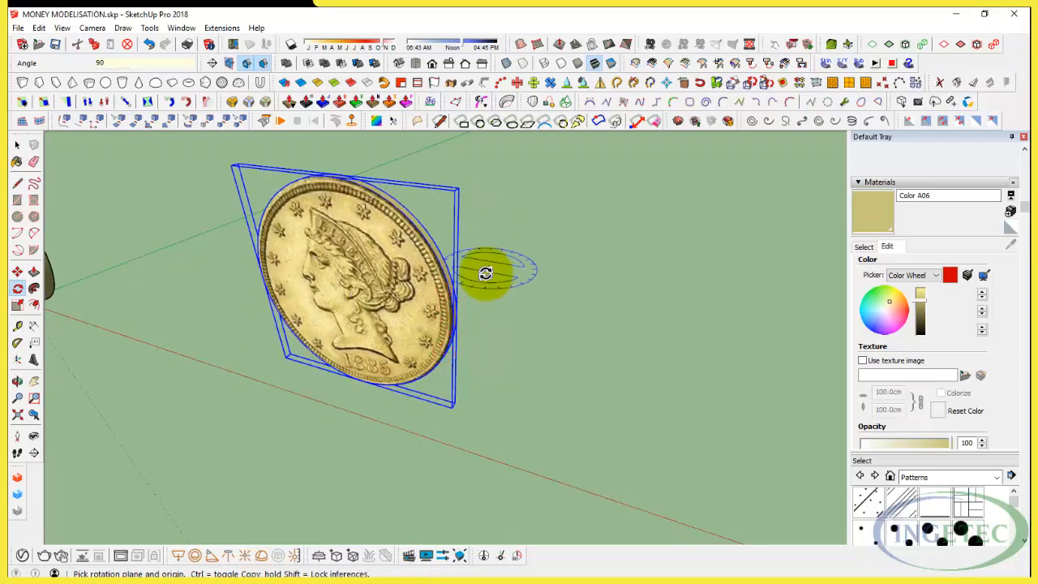
{"action": "left_click", "coordinate": [486, 271]}
{"action": "scroll", "coordinate": [438, 280], "scroll_direction": "down", "scroll_amount": 3}
{"action": "key", "text": "space"}
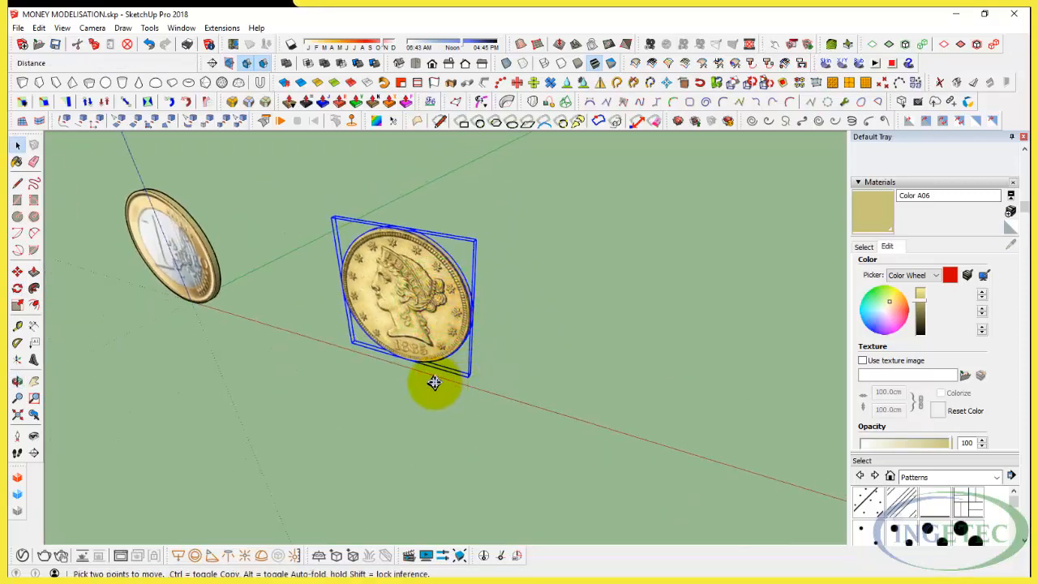
Step: Move the upright five-dollar coin by its lowest rim point to the level of the 1-euro coin's base
{"action": "middle_click_drag", "start_coordinate": [421, 352], "coordinate": [608, 273]}
{"action": "key", "text": "m"}
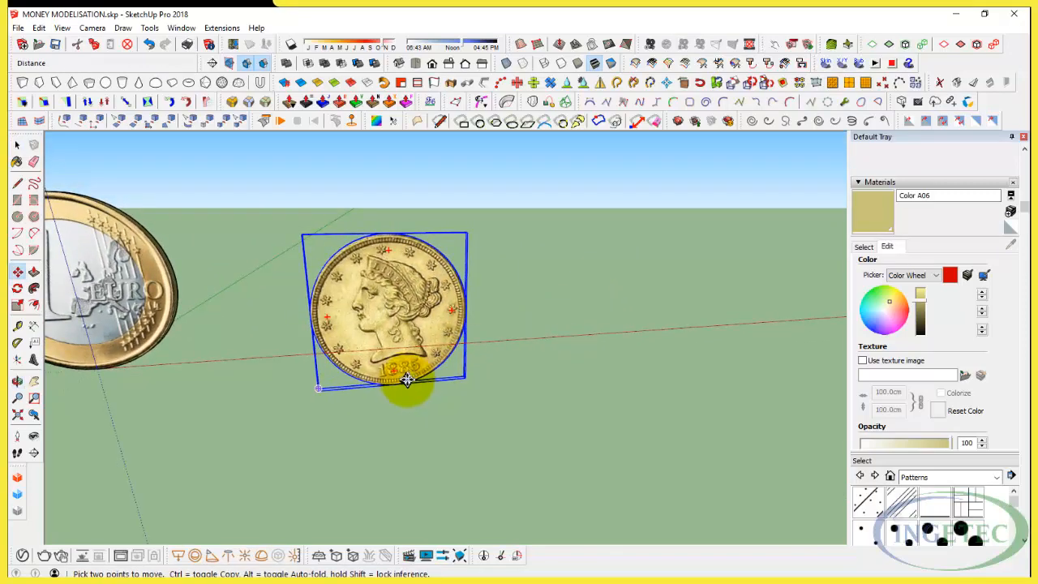
{"action": "left_click_drag", "start_coordinate": [399, 383], "coordinate": [107, 367]}
{"action": "key", "text": "space"}
{"action": "left_click", "coordinate": [471, 352]}
{"action": "scroll", "coordinate": [606, 293], "scroll_direction": "down", "scroll_amount": 2}
{"action": "middle_click_drag", "start_coordinate": [607, 294], "coordinate": [175, 406]}
{"action": "middle_click_drag", "start_coordinate": [321, 361], "coordinate": [220, 350]}
{"action": "middle_click_drag", "start_coordinate": [322, 336], "coordinate": [757, 354]}
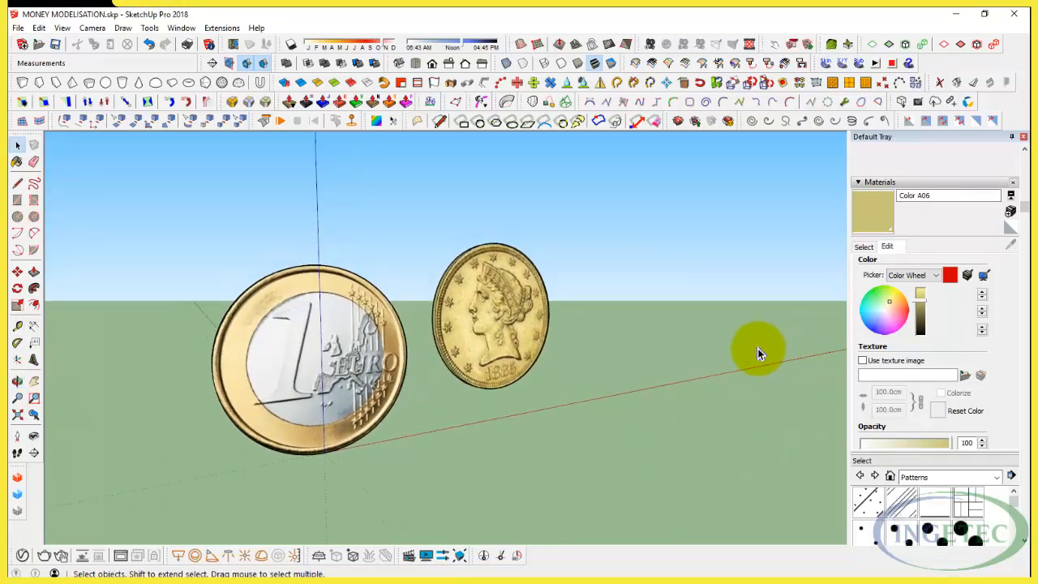